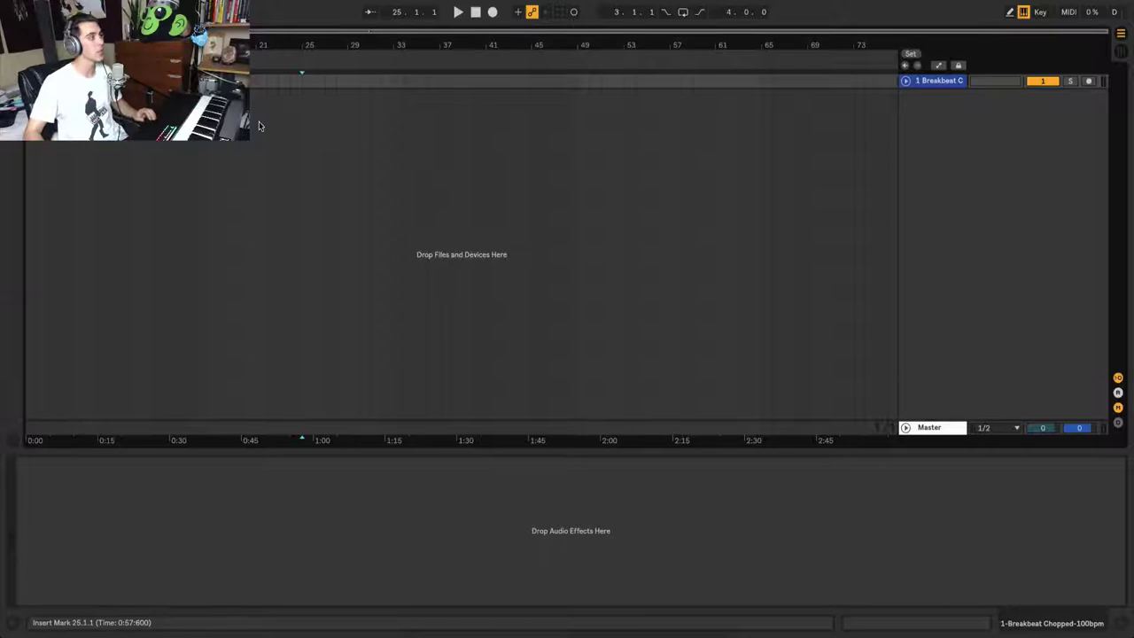
- Zoom in, select the breakbeat track, and briefly play it from bar 9
scroll(222, 436, "up", 5)
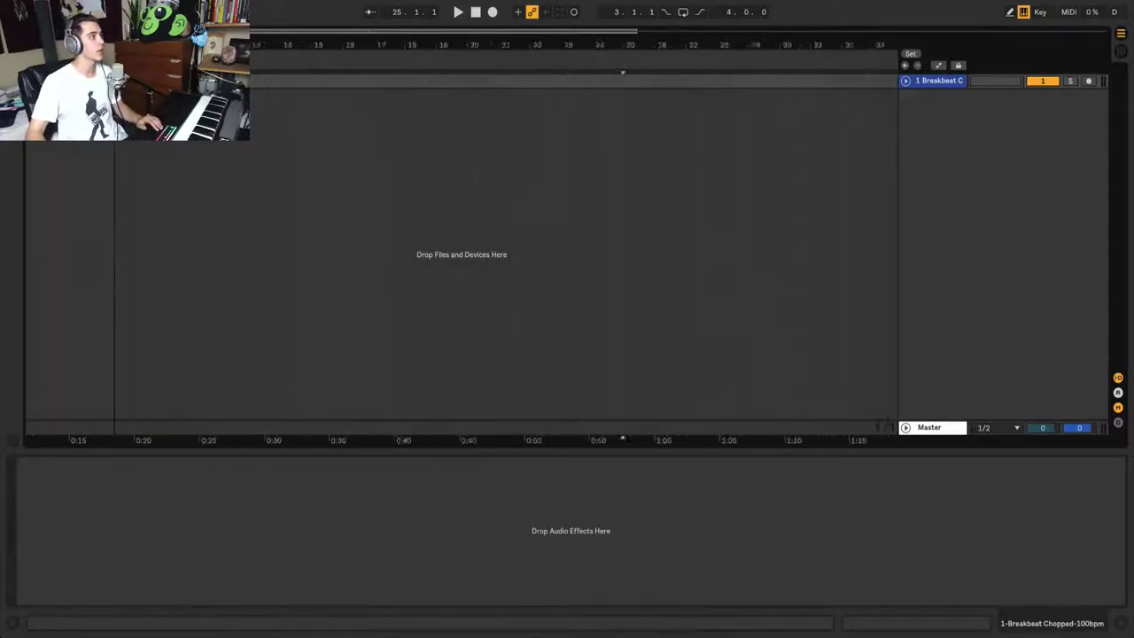
left_click(905, 81)
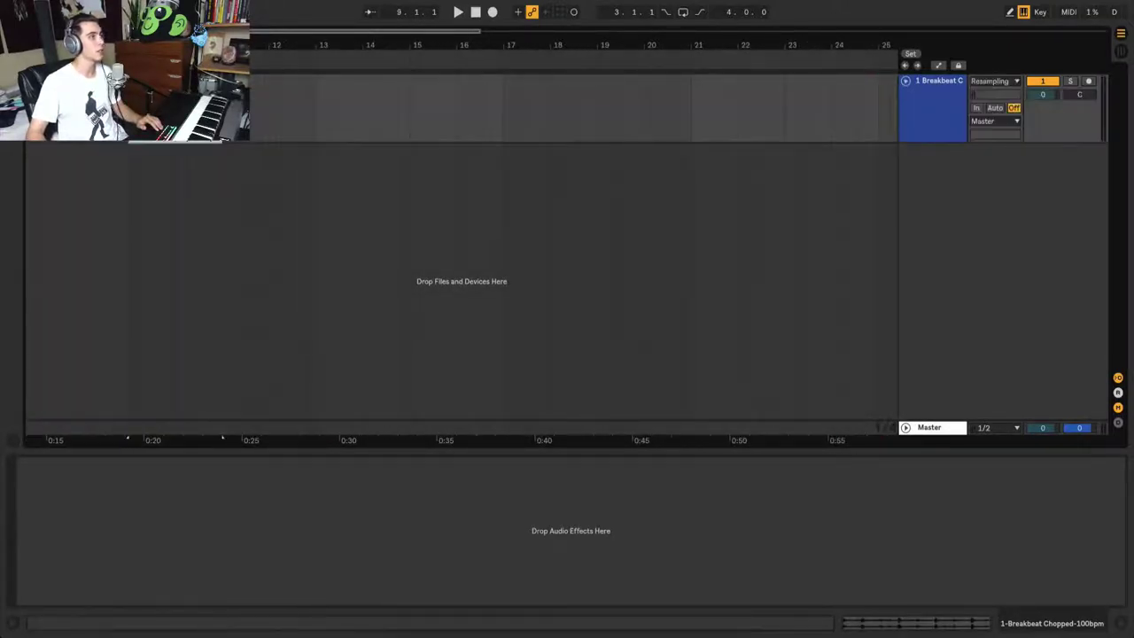
scroll(222, 436, "up", 2)
key("space")
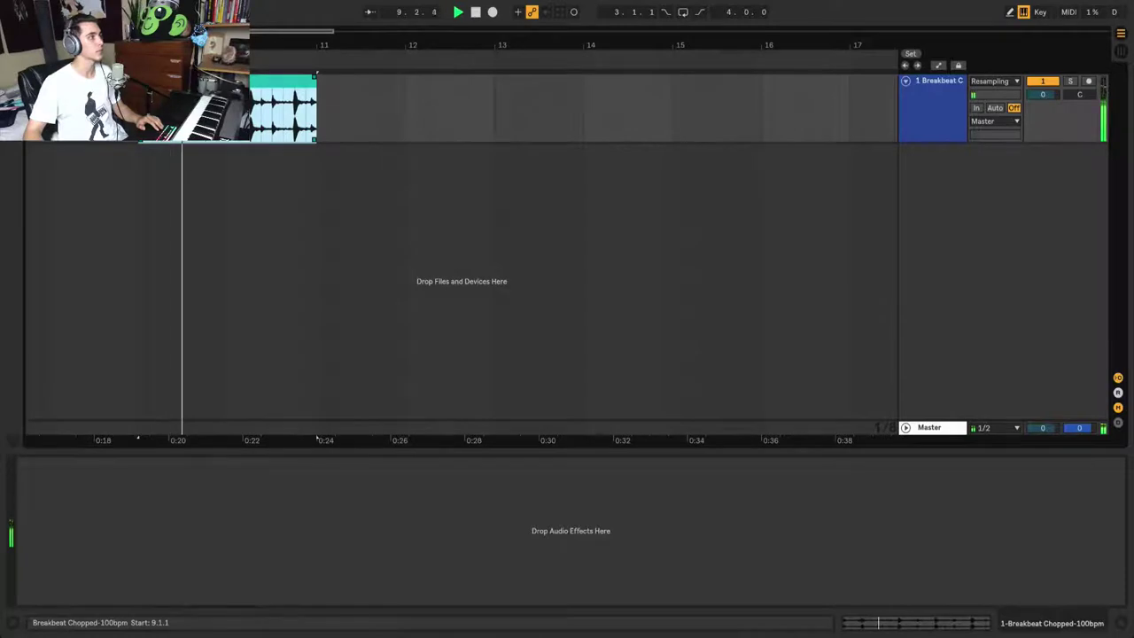
key("space")
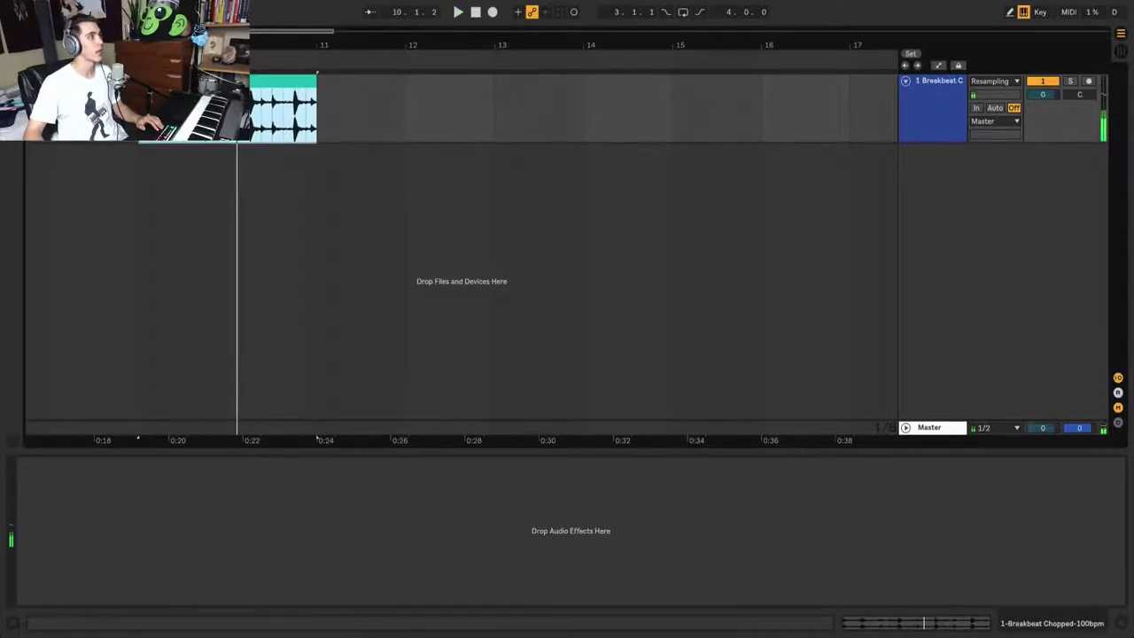
- Load an Auto Filter from the Audio Effects browser onto the breakbeat track
key("ctrl+alt+b")
left_click(49, 173)
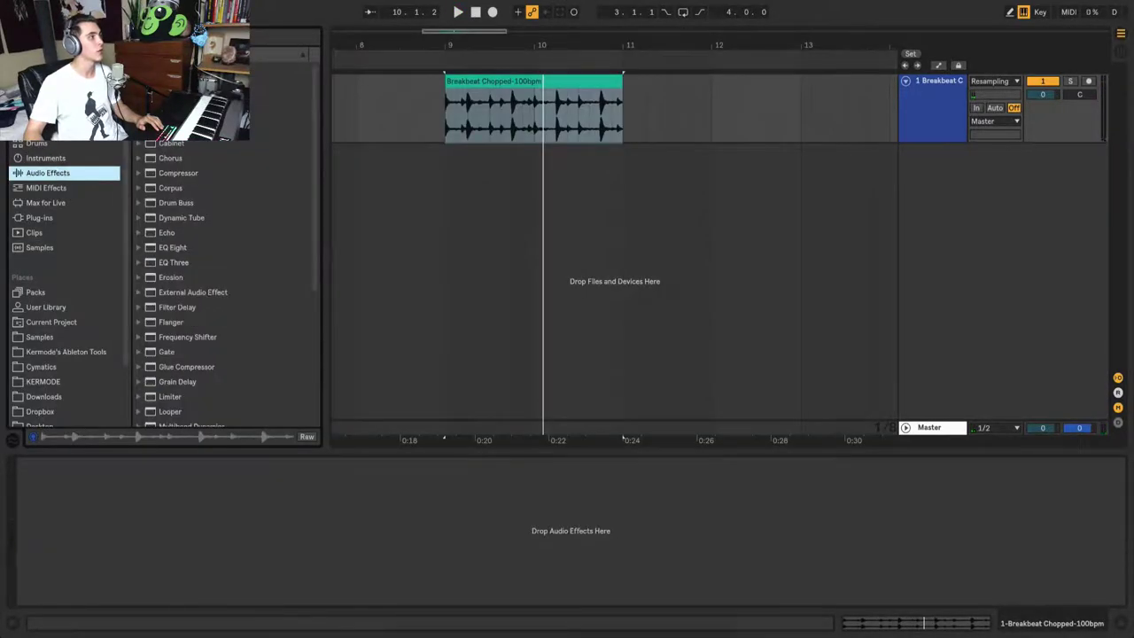
left_click(282, 99)
key("Return")
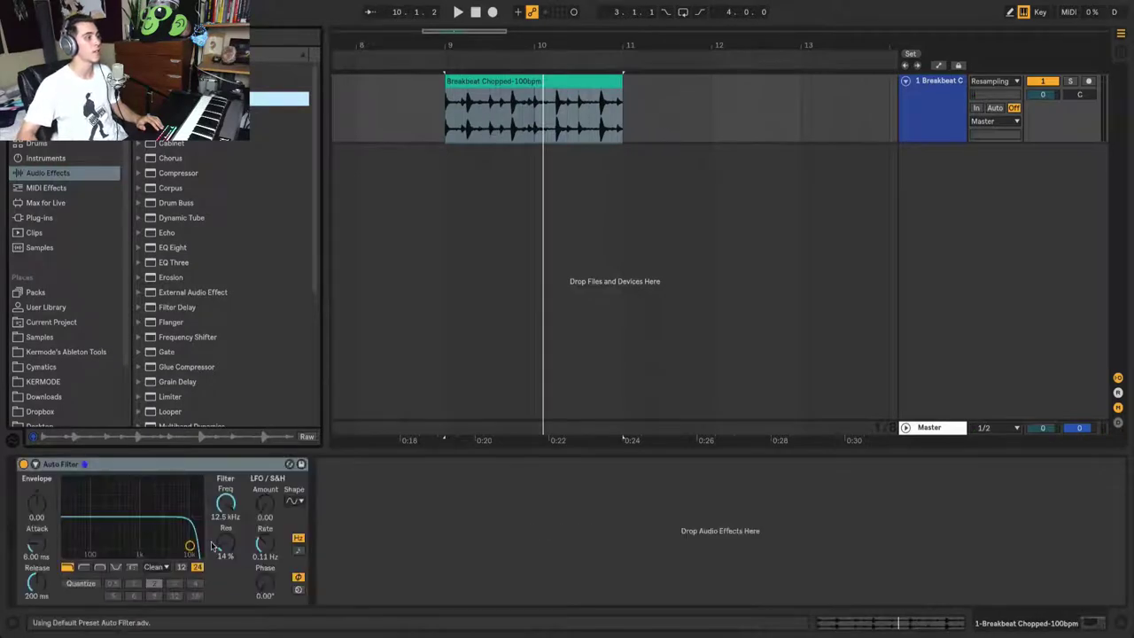
- Sweep the filter cutoff down to 33.8 Hz and back up to 19.9 kHz during playback
left_click_drag(226, 505, 226, 612)
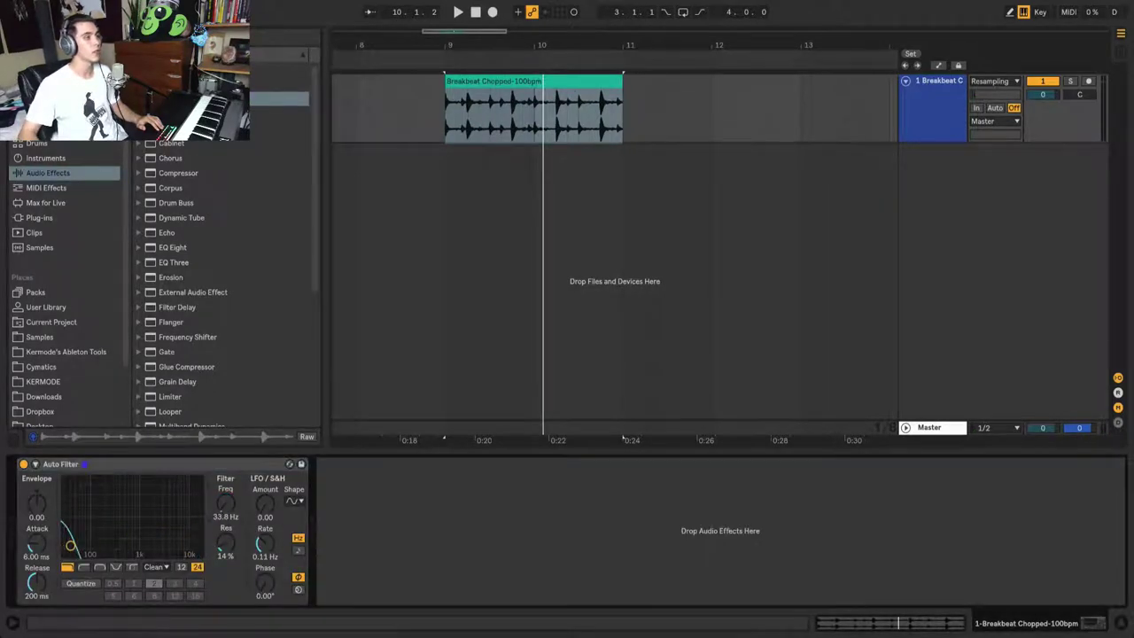
key("space")
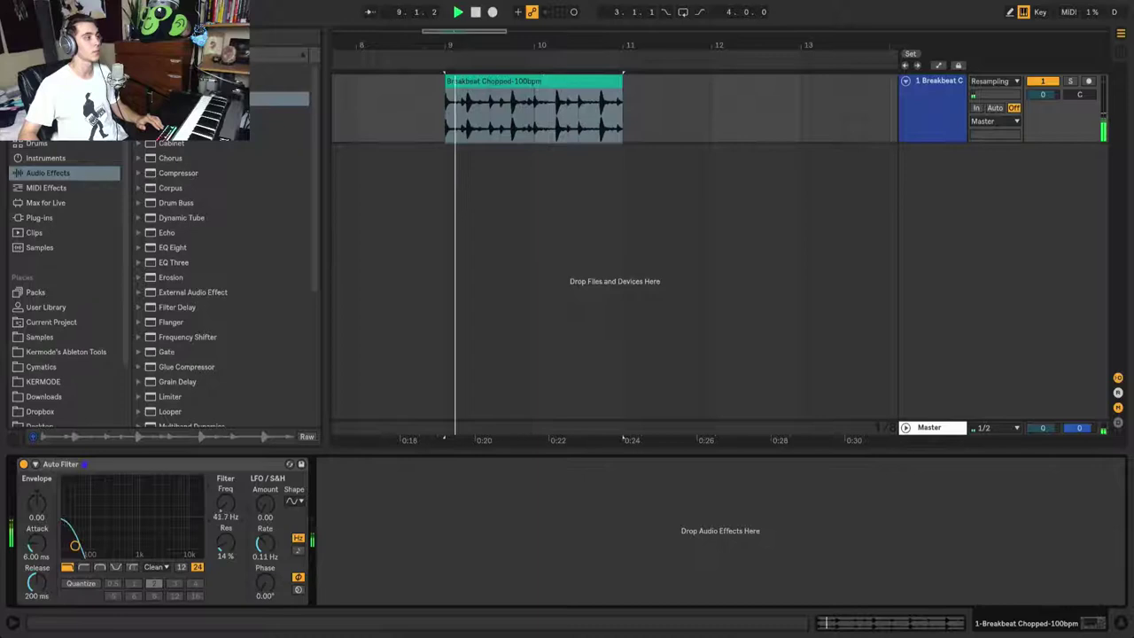
left_click_drag(226, 503, 226, 399)
key("space")
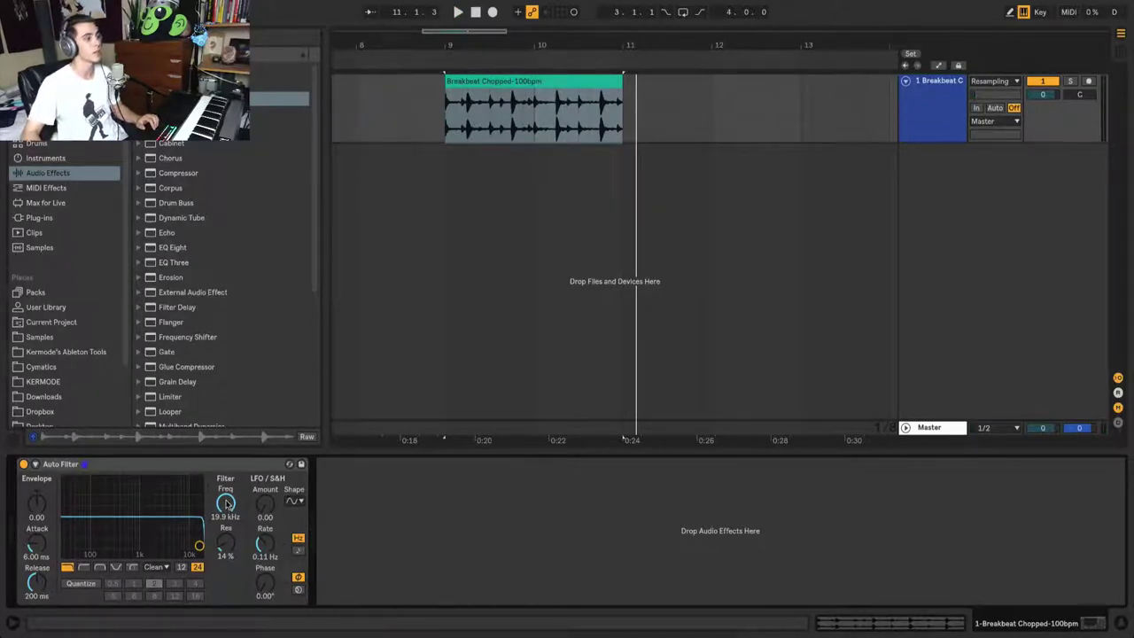
- Show the filter frequency automation in the track lane, briefly checking the resonance and filter type lanes
right_click(228, 504)
left_click(235, 510)
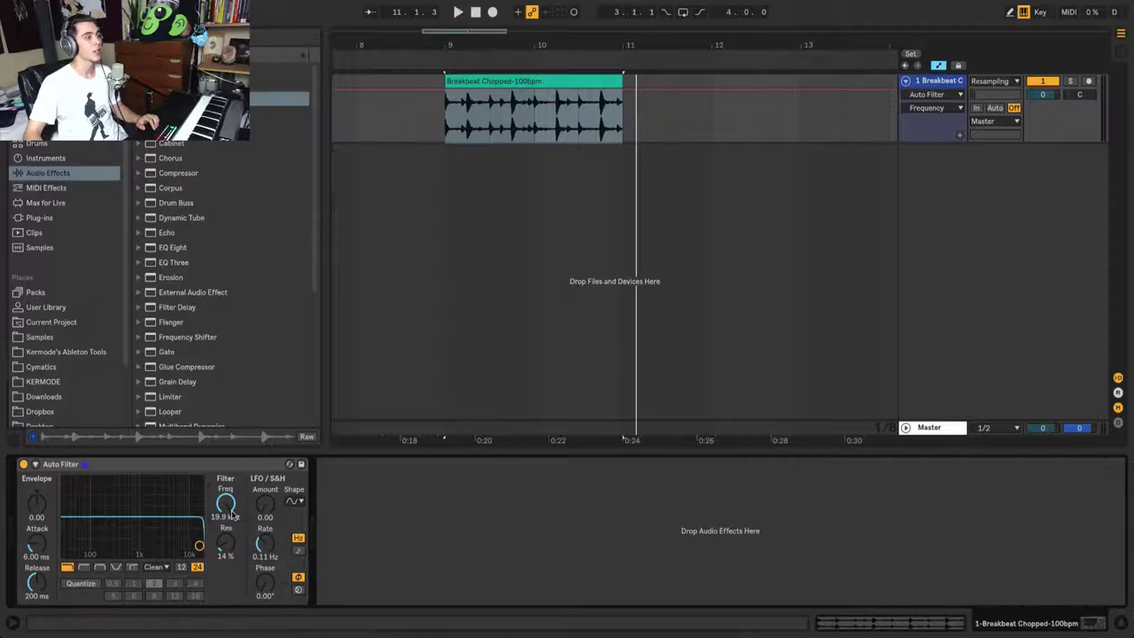
mouse_move(232, 517)
left_mouse_down()
mouse_move(232, 567)
mouse_move(232, 516)
left_mouse_up()
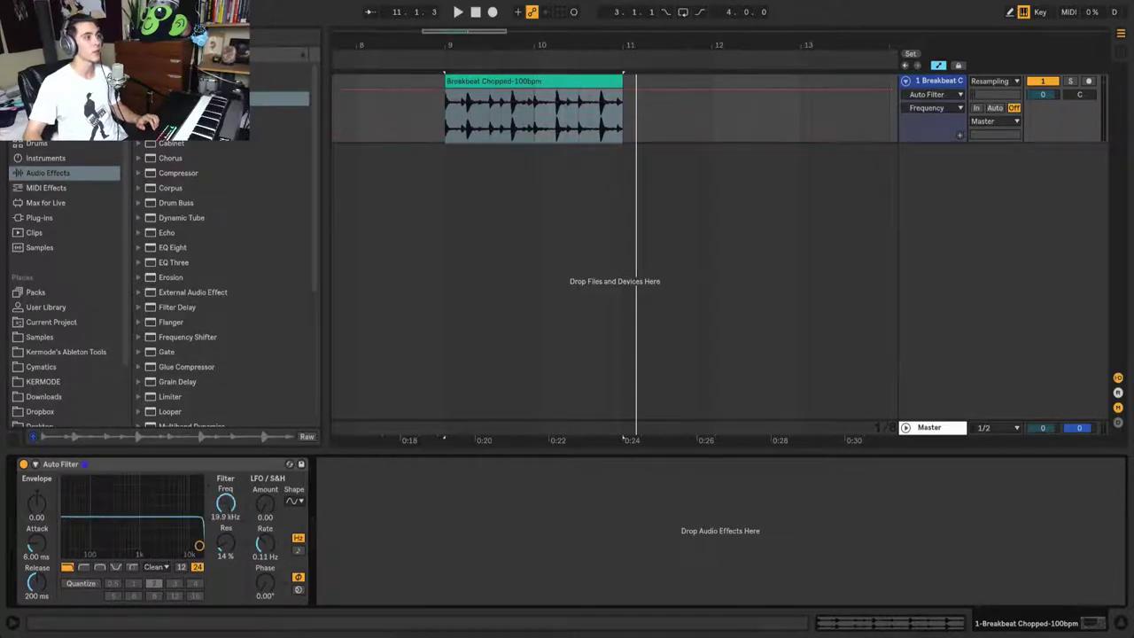
right_click(225, 546)
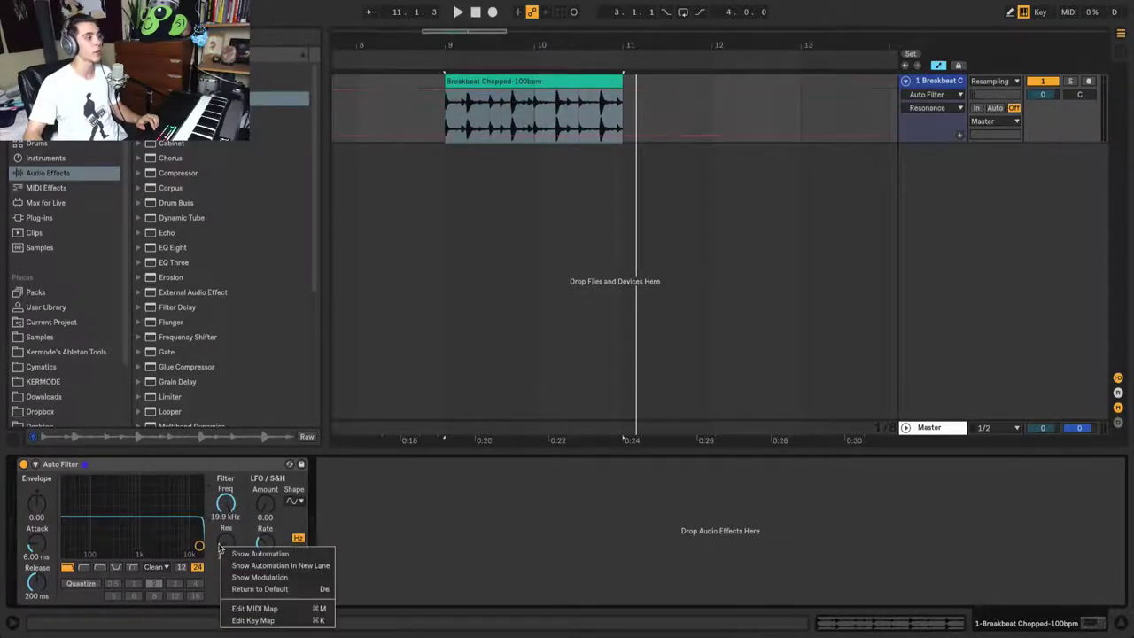
left_click(229, 552)
right_click(92, 573)
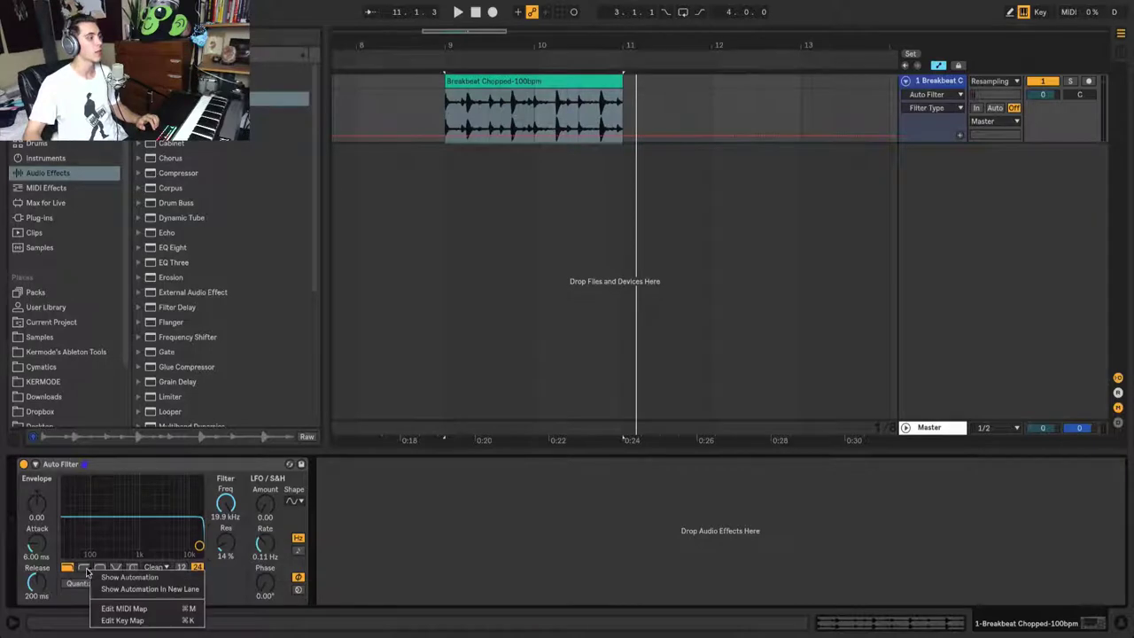
left_click(97, 577)
right_click(221, 514)
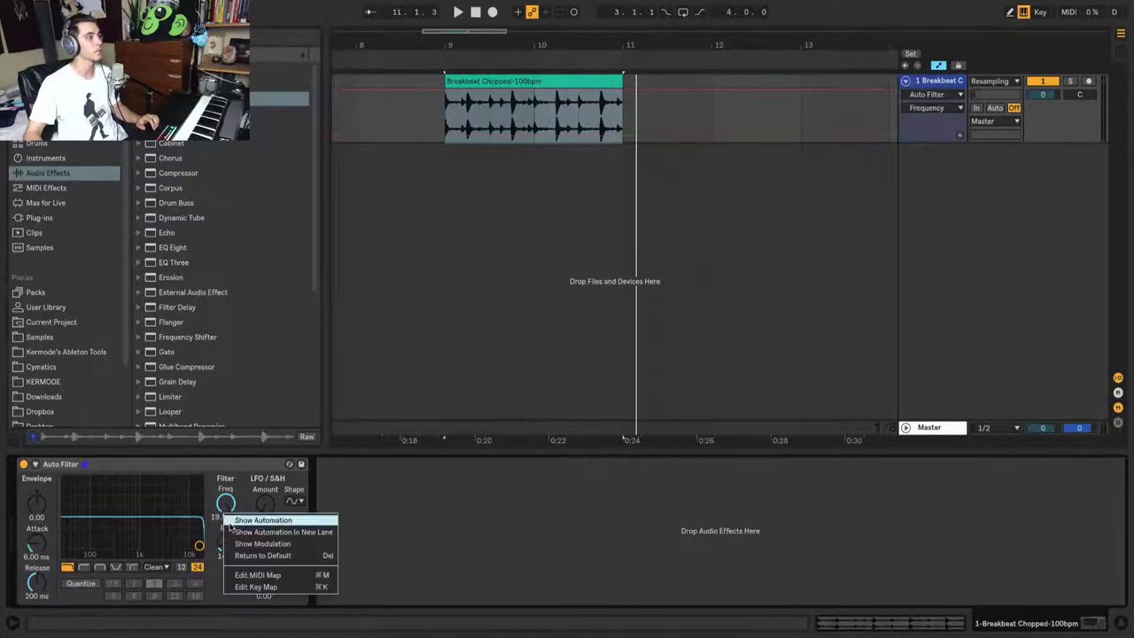
left_click(232, 521)
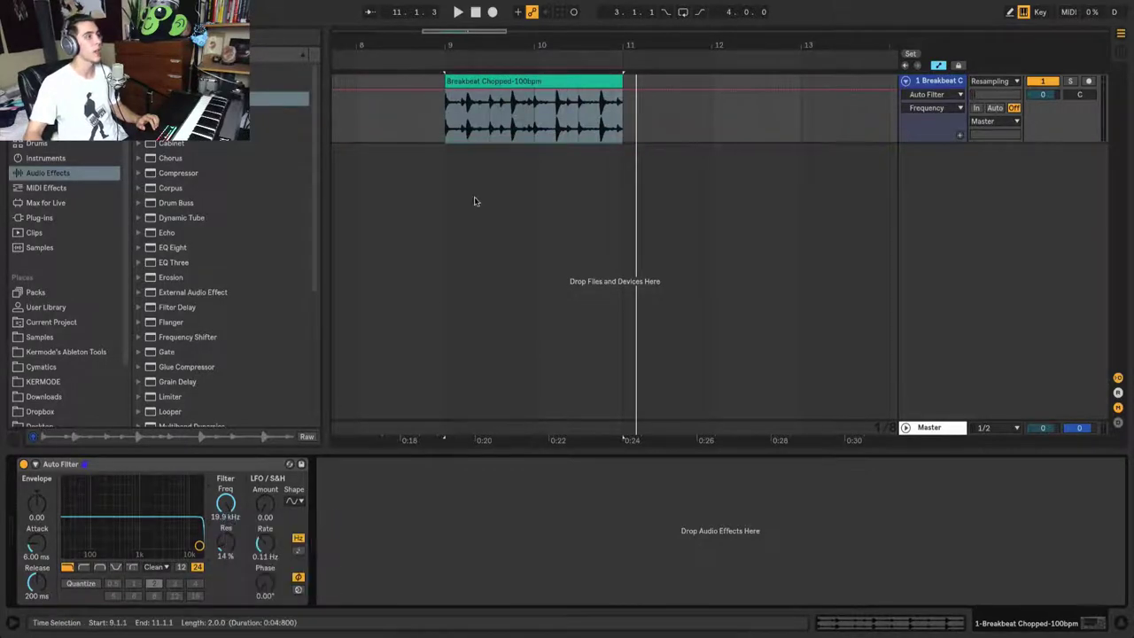
- Draw a frequency ramp from 26 Hz at bar 9 to 19.9 kHz at bar 11, and play it back
left_click(443, 95)
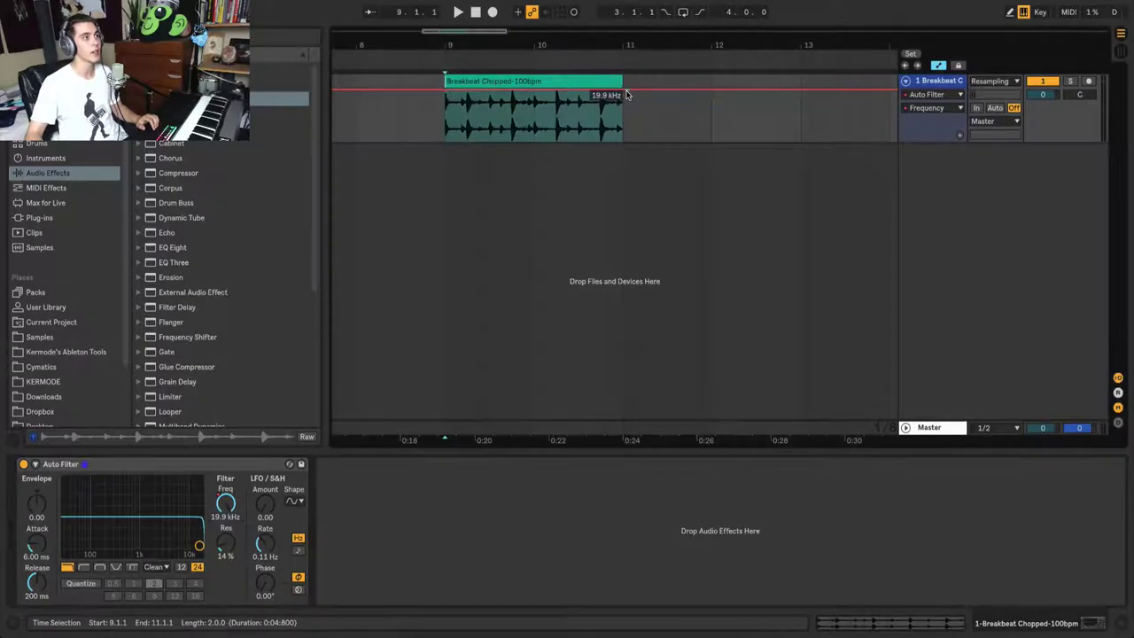
left_click_drag(622, 91, 623, 139)
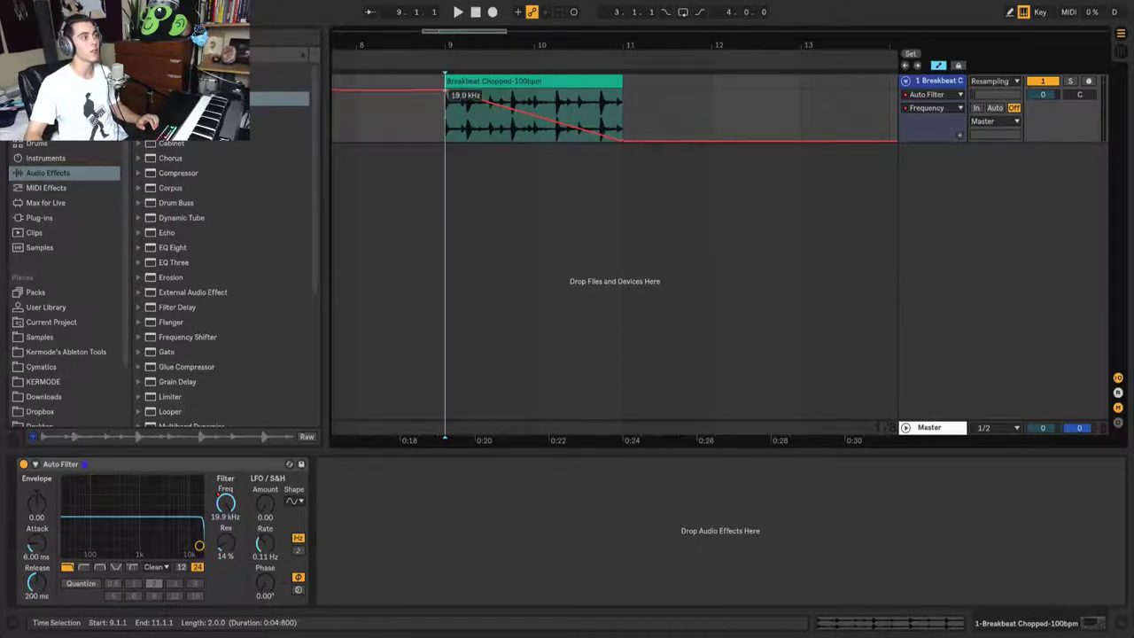
left_click(445, 91)
left_click_drag(445, 91, 444, 139)
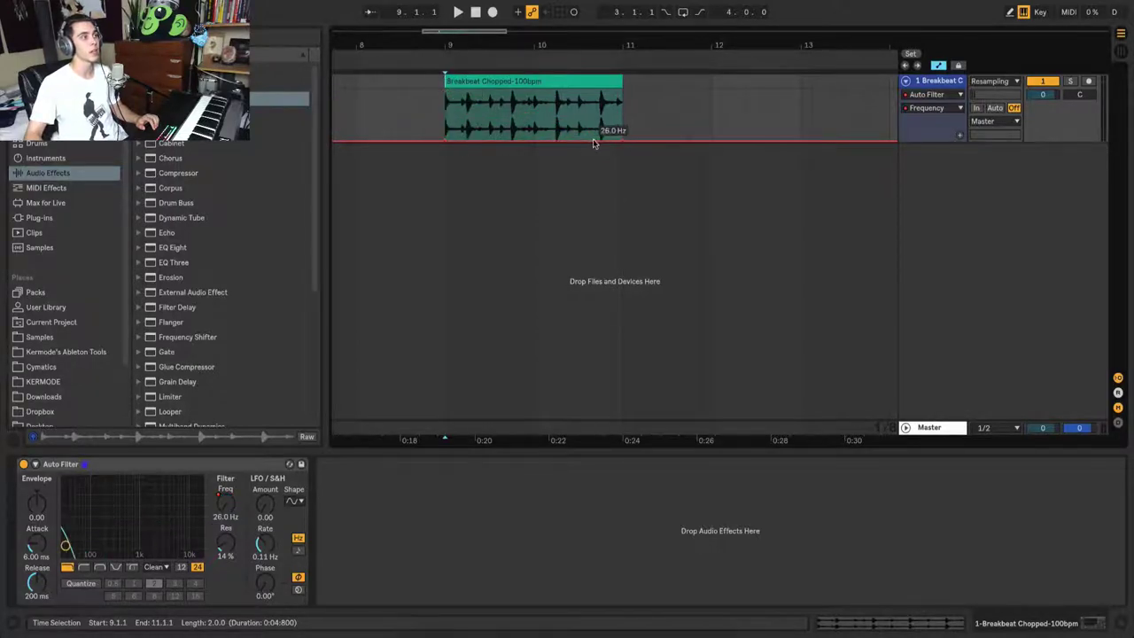
left_click_drag(623, 133, 623, 89)
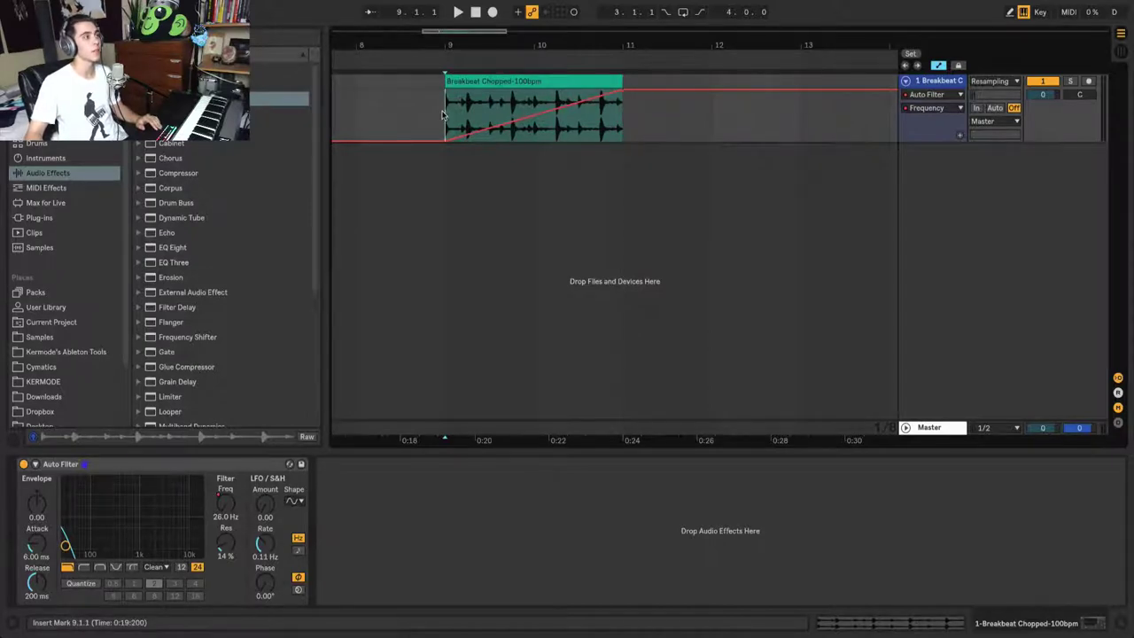
key("space")
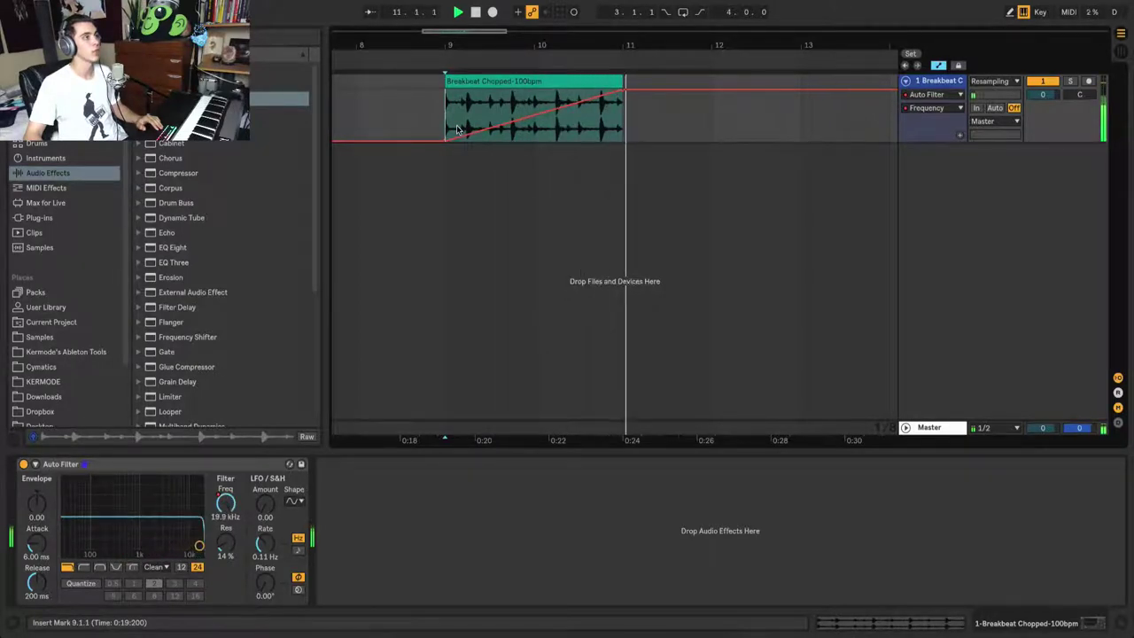
key("space")
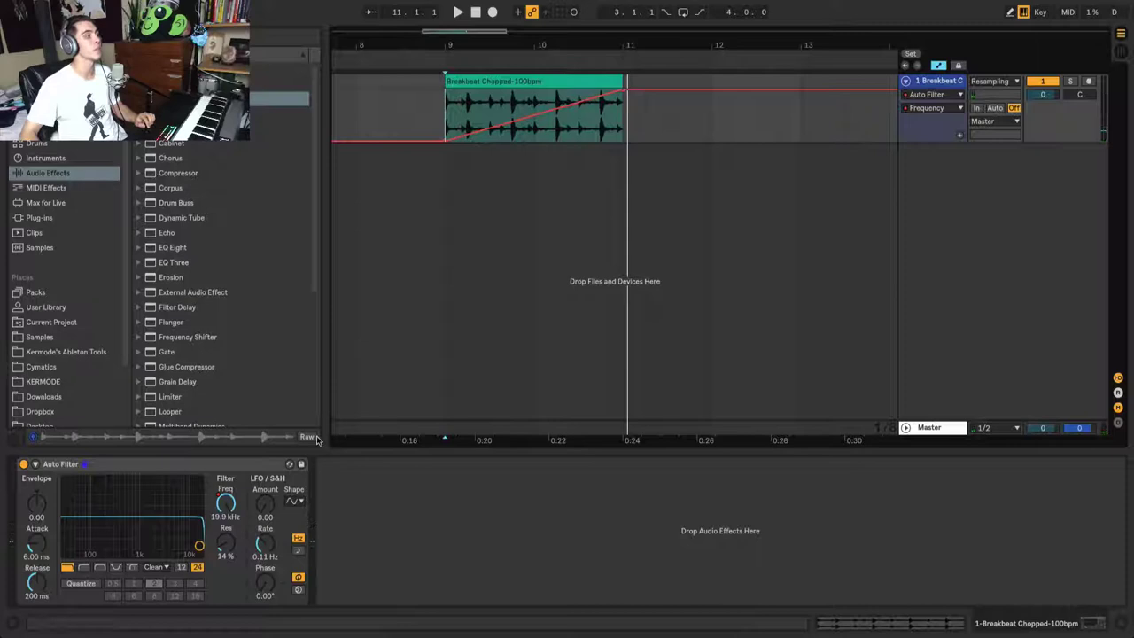
- Show Resonance automation, raise the clip-end point to 108%, audition it, then lower it to 21%
right_click(225, 547)
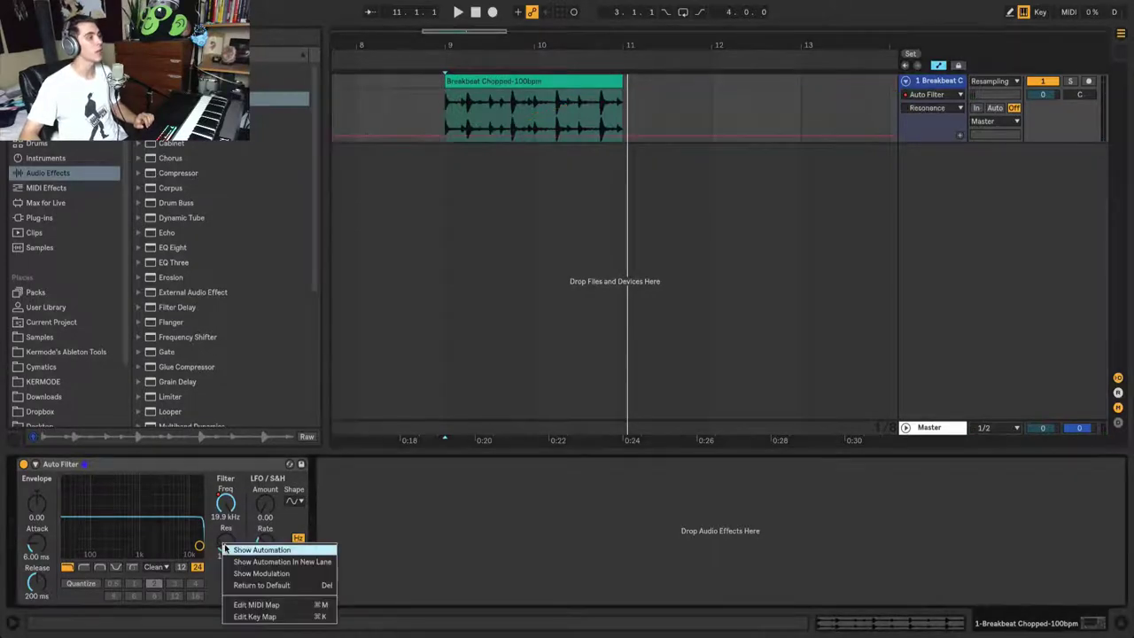
left_click(227, 549)
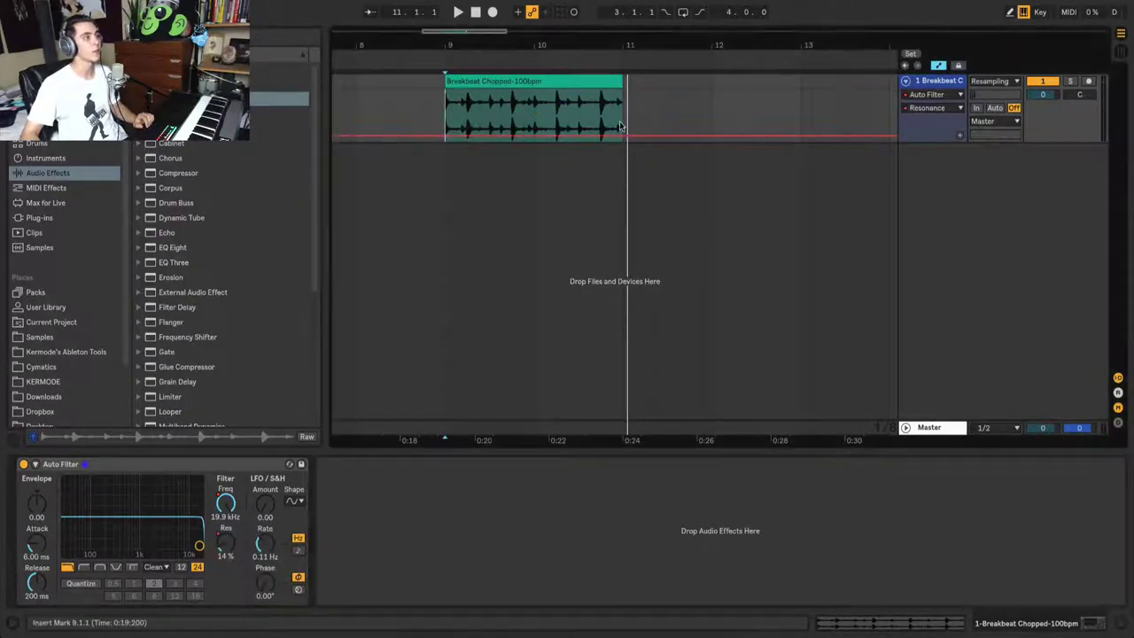
left_click_drag(624, 138, 624, 96)
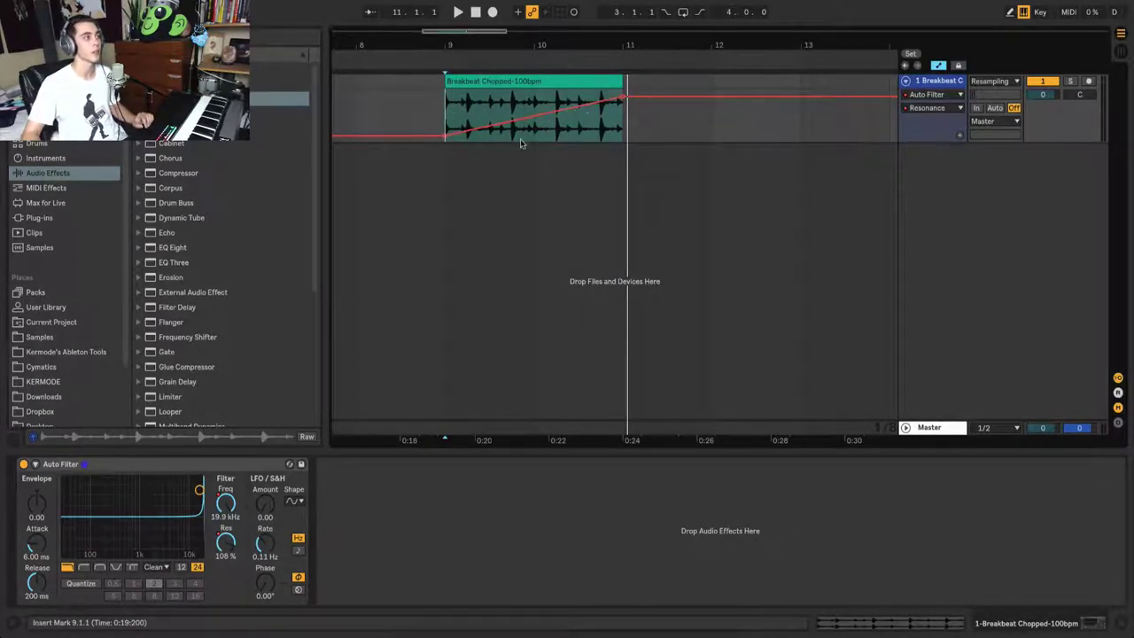
key("space")
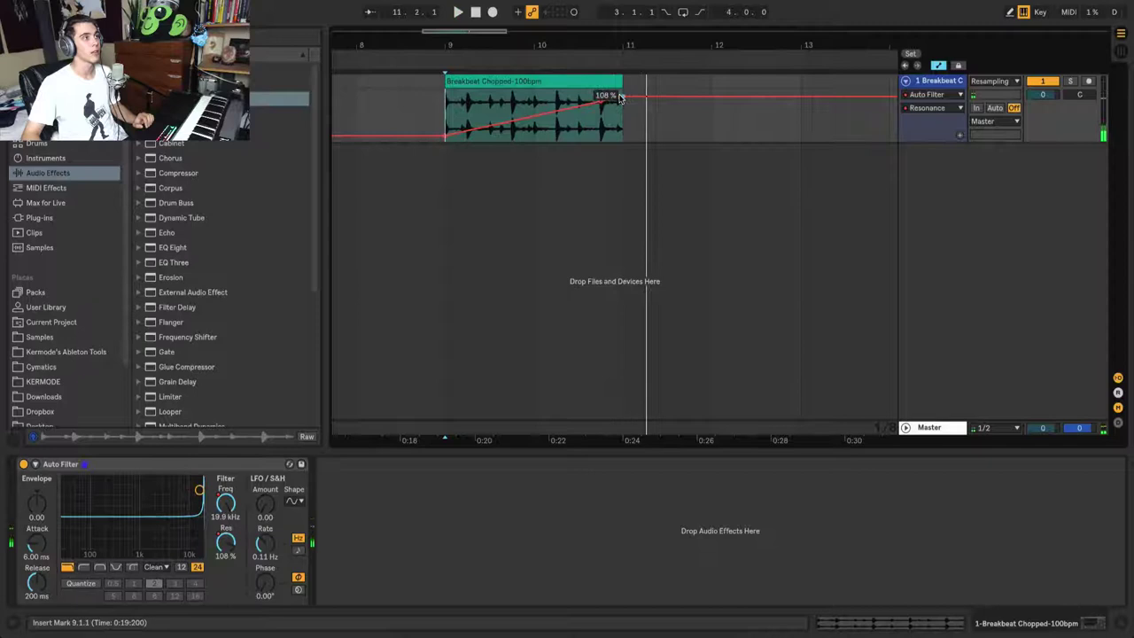
left_click_drag(620, 96, 620, 131)
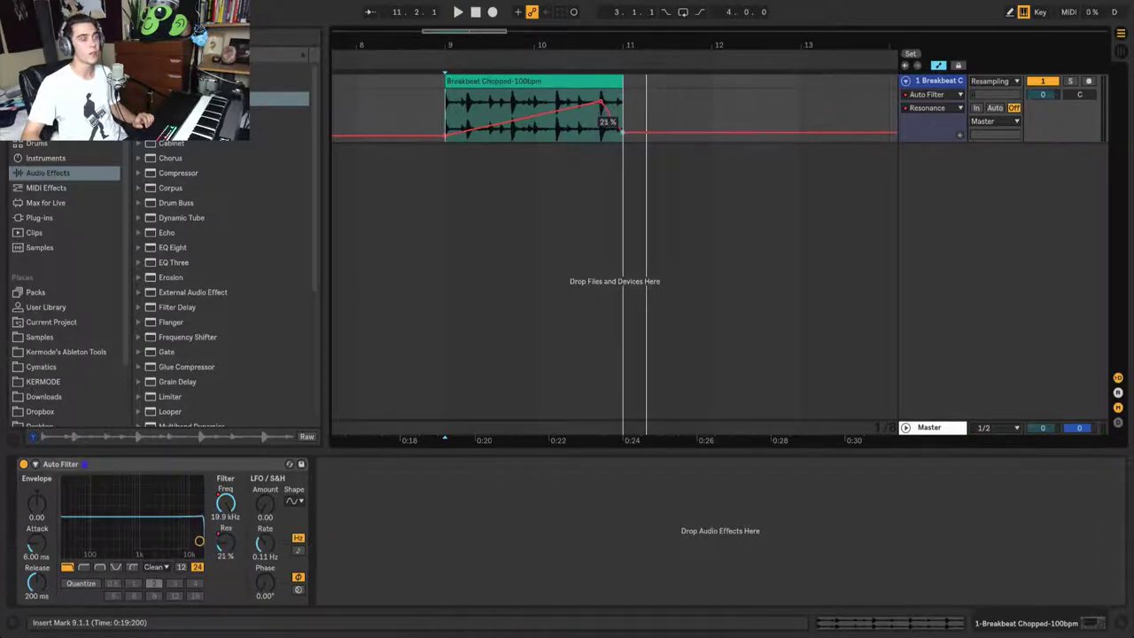
- Duplicate the bar 9–10 frequency ramp with Ctrl+D to form a sawtooth
left_click(218, 518)
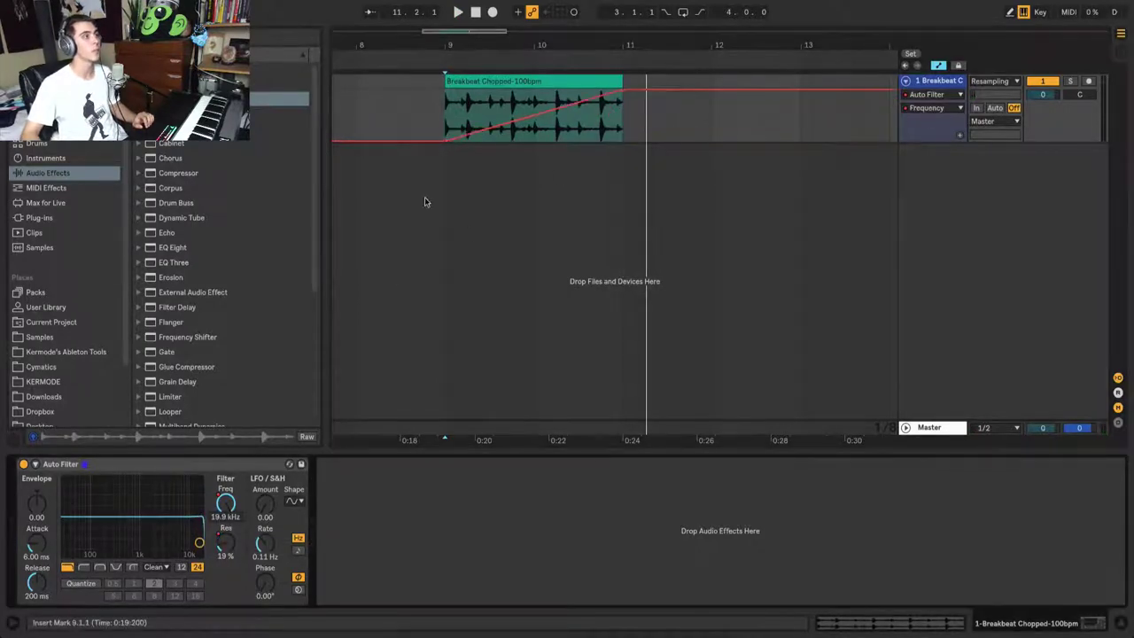
left_click_drag(443, 116, 535, 126)
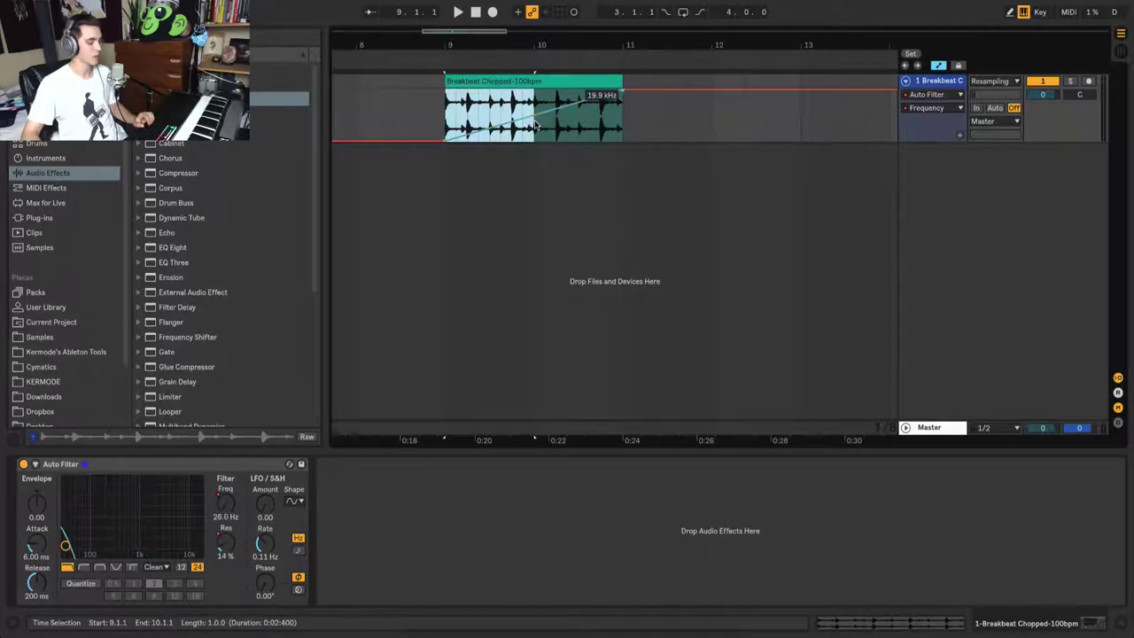
key("ctrl+d")
key("ctrl+d")
key("ctrl+d")
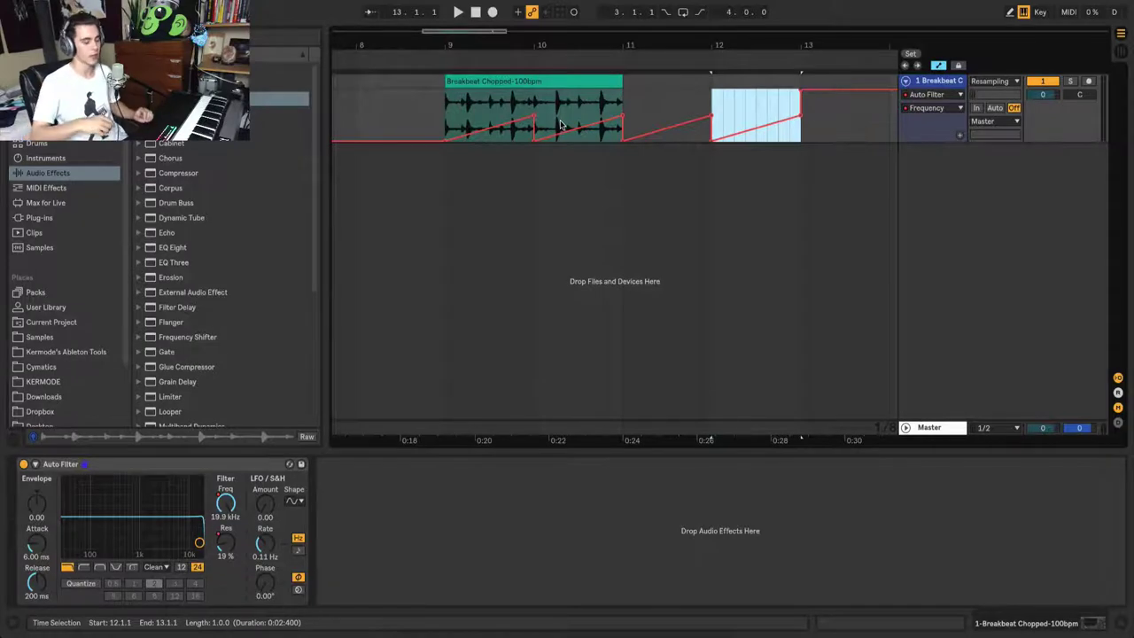
- Clear the stray frequency ramps after bar 11, then zoom in around bar 9
key("Delete")
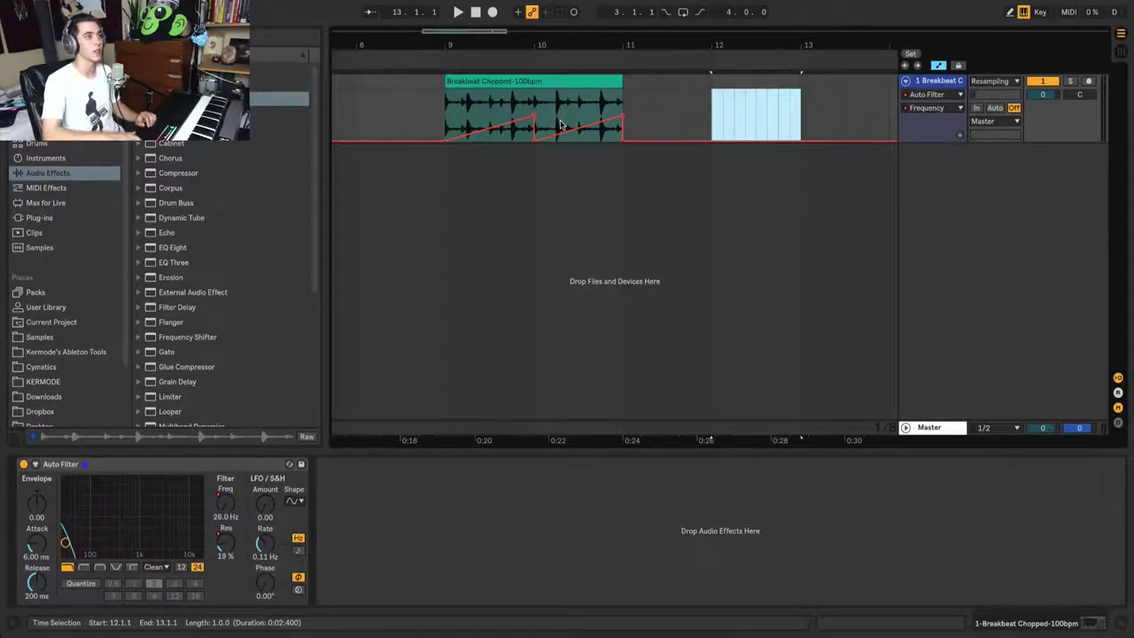
key("ctrl+z")
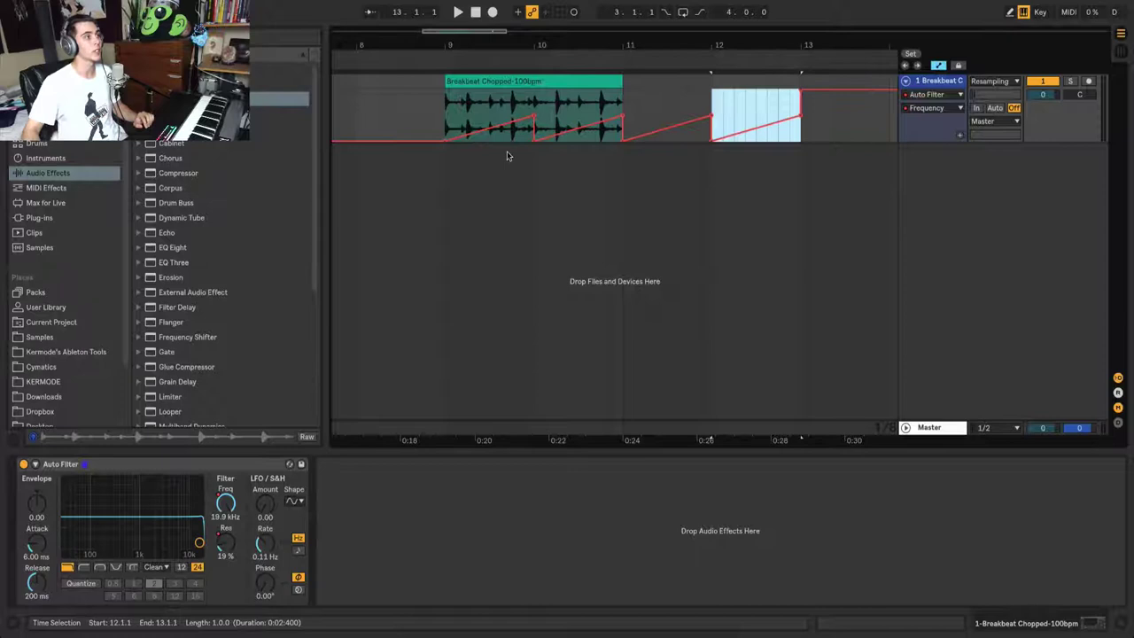
mouse_move(533, 117)
left_mouse_down()
mouse_move(733, 116)
mouse_move(401, 118)
mouse_move(518, 114)
mouse_move(523, 128)
mouse_move(554, 128)
mouse_move(534, 115)
mouse_move(519, 121)
left_mouse_up()
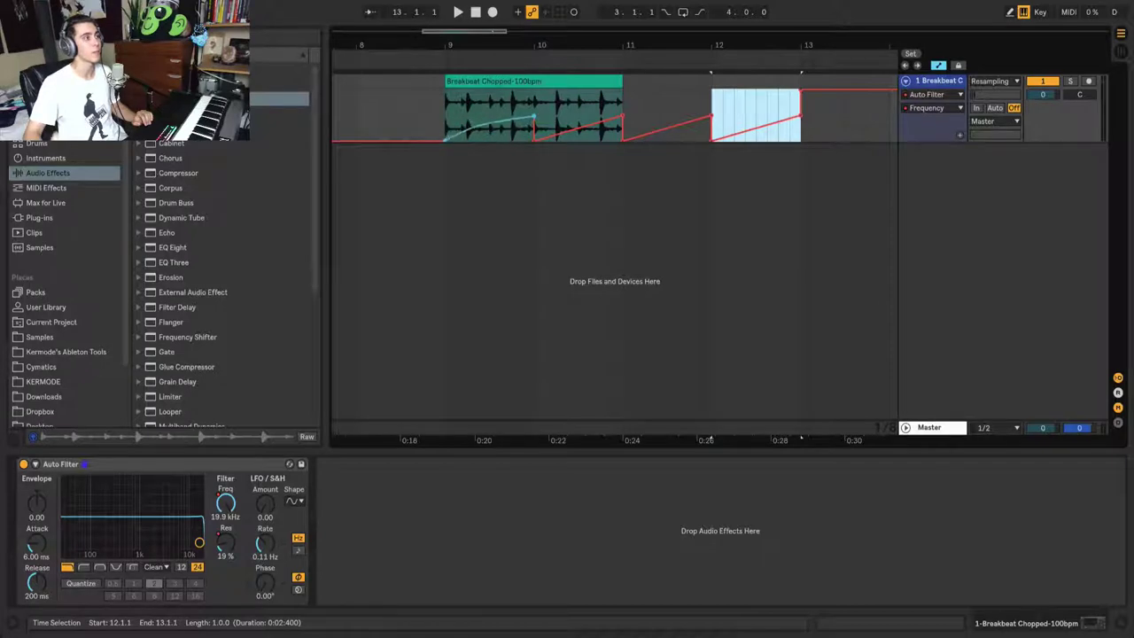
left_click_drag(452, 44, 512, 142)
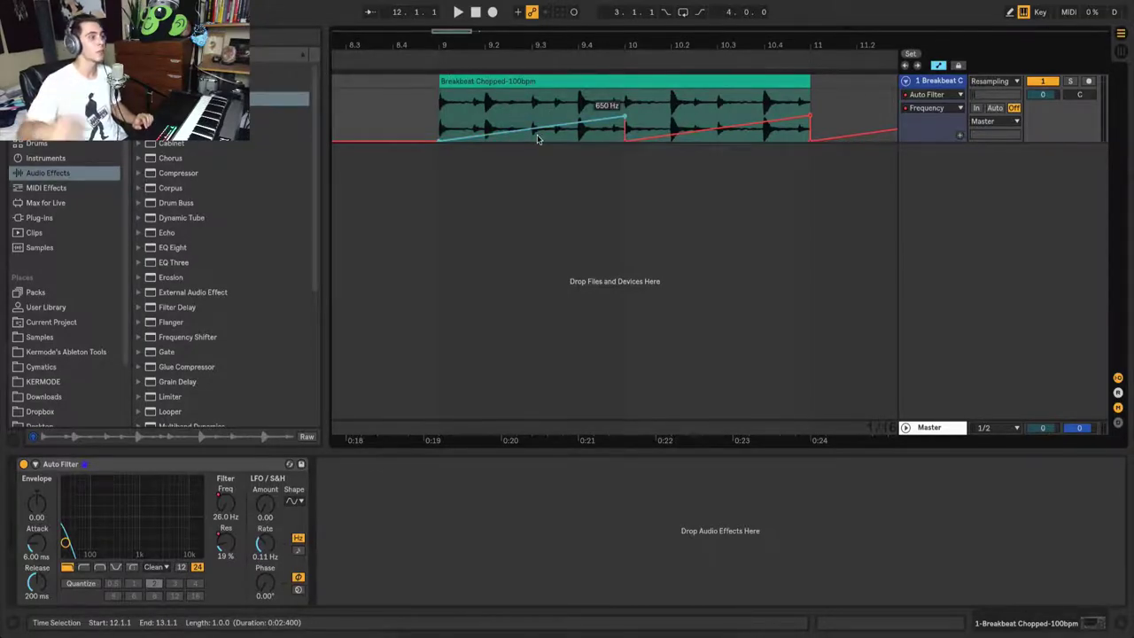
- Show Frequency and Resonance automation each in its own new lane
right_click(224, 513)
left_click(274, 529)
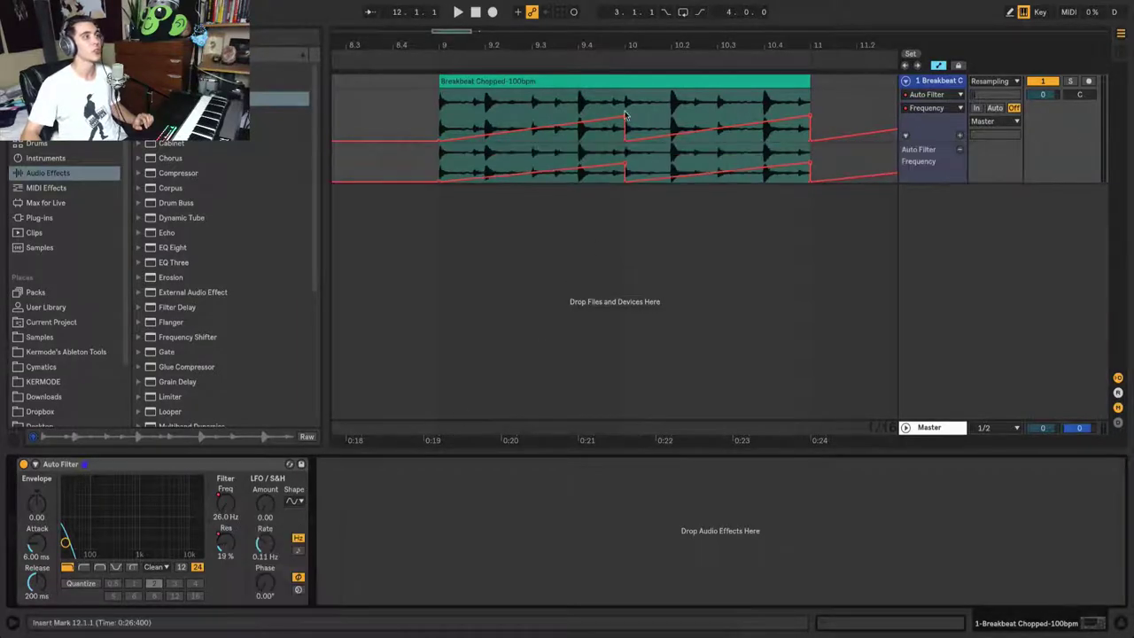
right_click(228, 540)
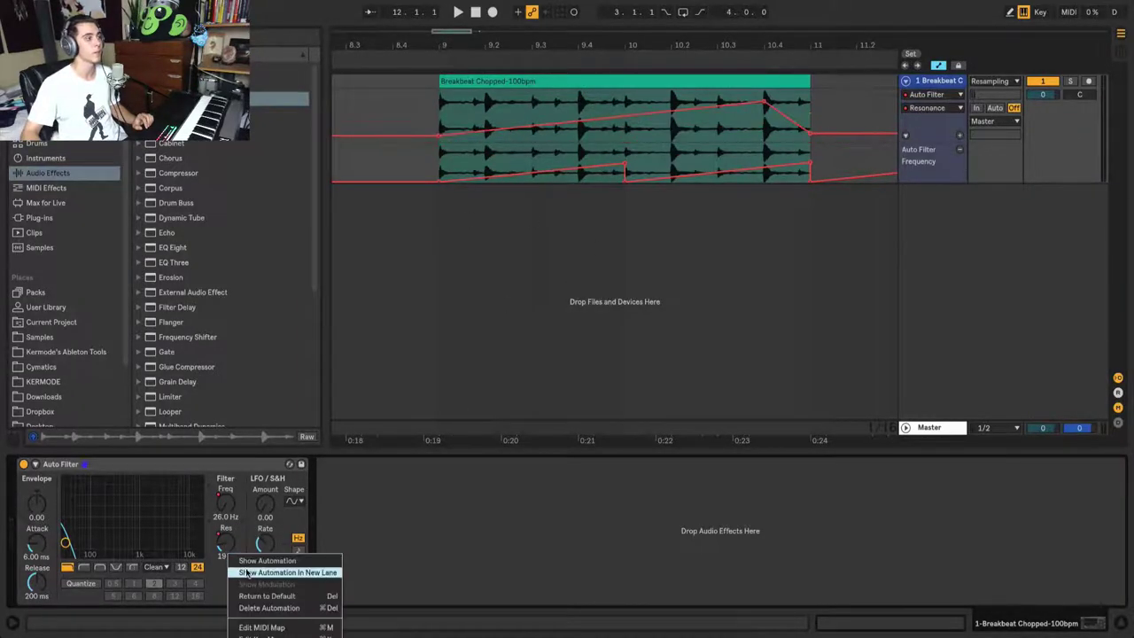
left_click(244, 574)
- Try duplicating the bars 9–11 automation, undo it, and zoom out
left_click_drag(817, 169, 623, 152)
key("ctrl+d")
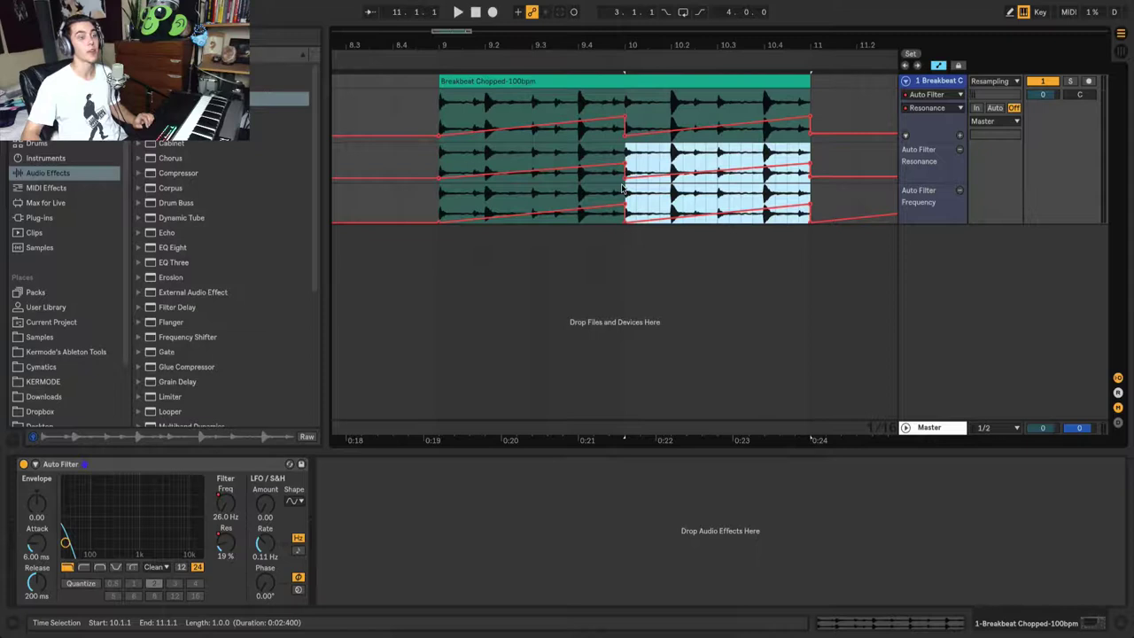
key("ctrl+z")
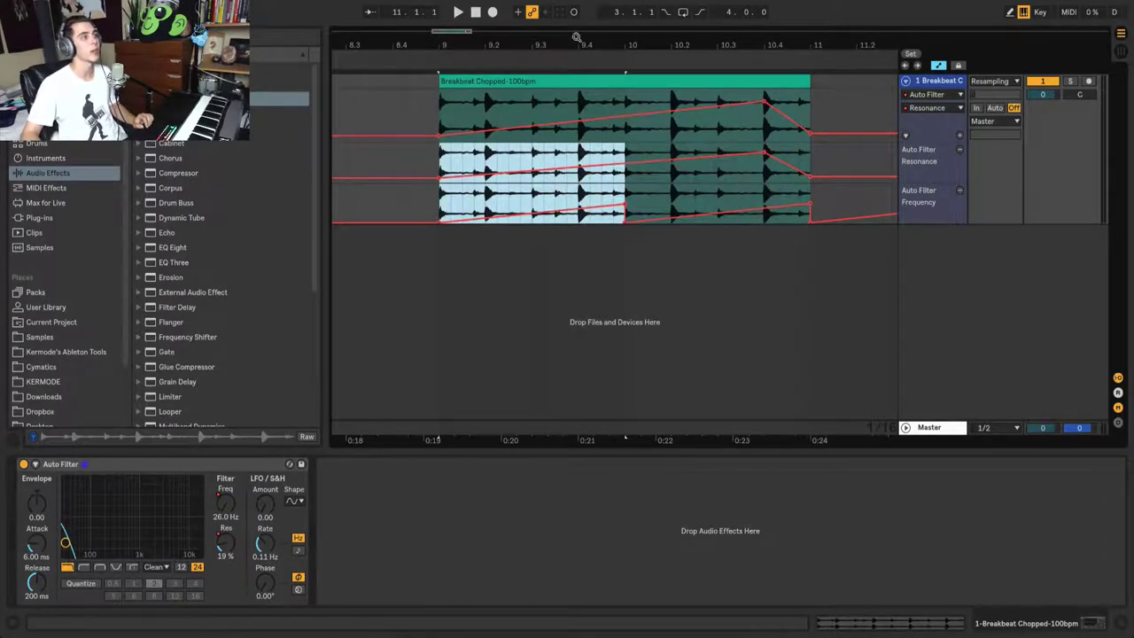
left_click_drag(577, 36, 580, 113)
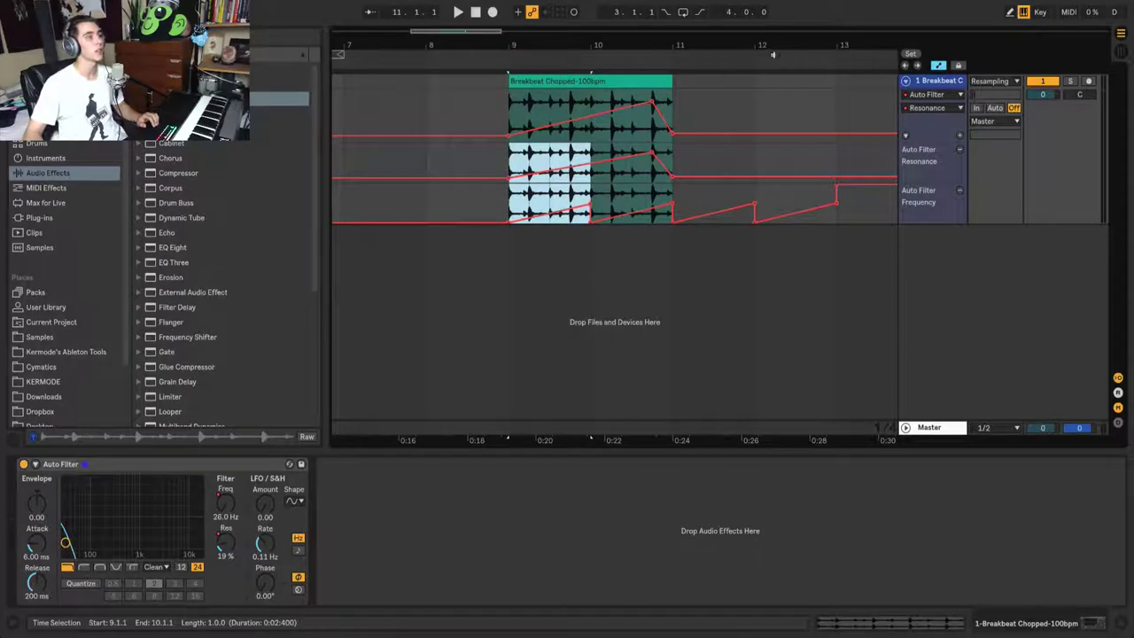
left_click(940, 67)
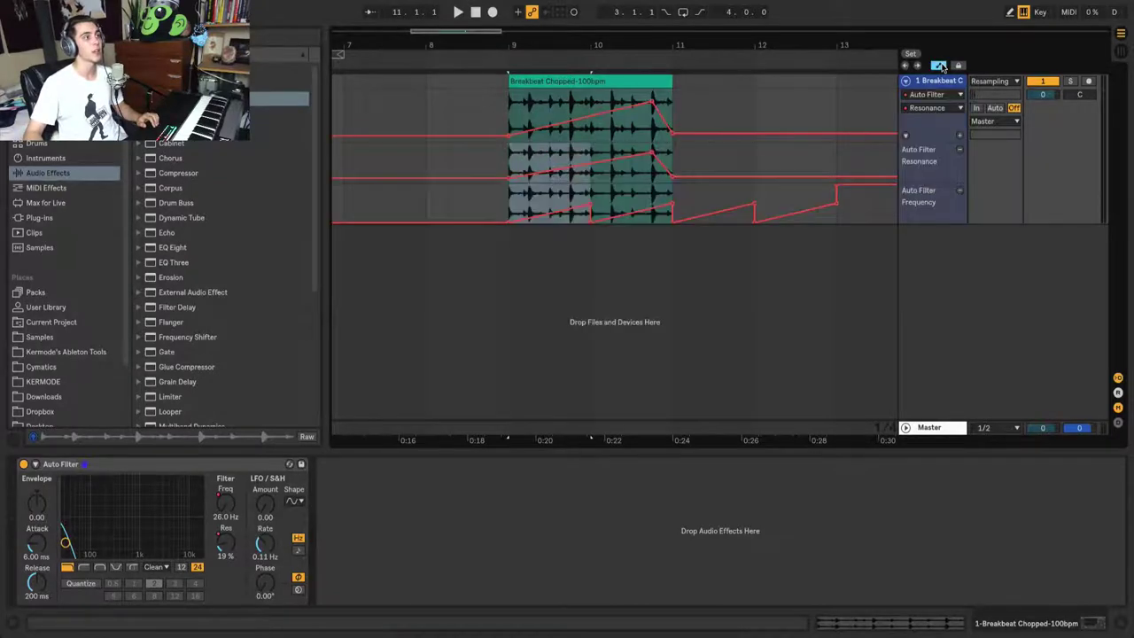
left_click(939, 66)
left_click(939, 65)
left_click(939, 66)
left_click(939, 66)
left_click(939, 65)
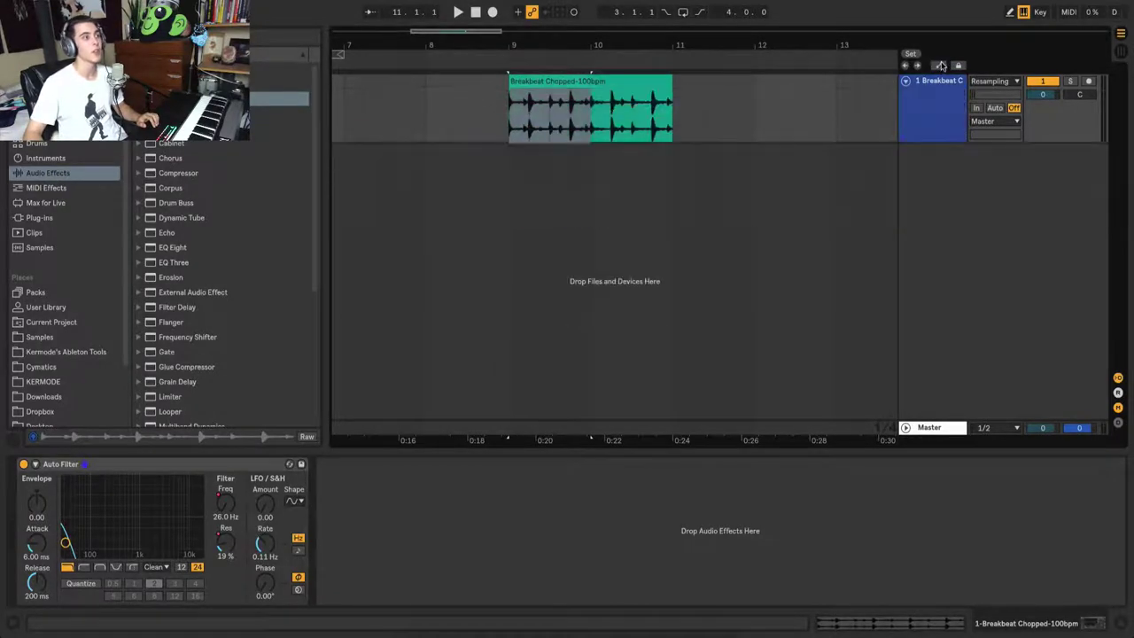
mouse_move(516, 52)
left_mouse_down()
mouse_move(510, 97)
mouse_move(711, 111)
mouse_move(709, 84)
mouse_move(679, 93)
mouse_move(709, 84)
mouse_move(694, 85)
left_mouse_up()
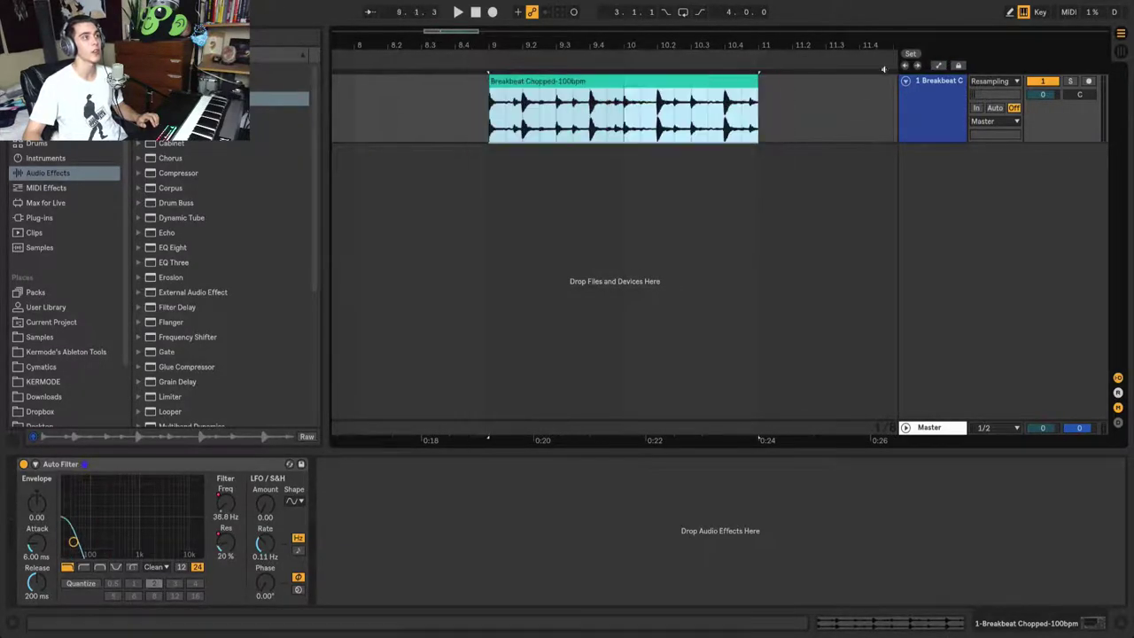
left_click(936, 68)
left_click(937, 67)
left_click(936, 67)
left_click(937, 68)
left_click(936, 68)
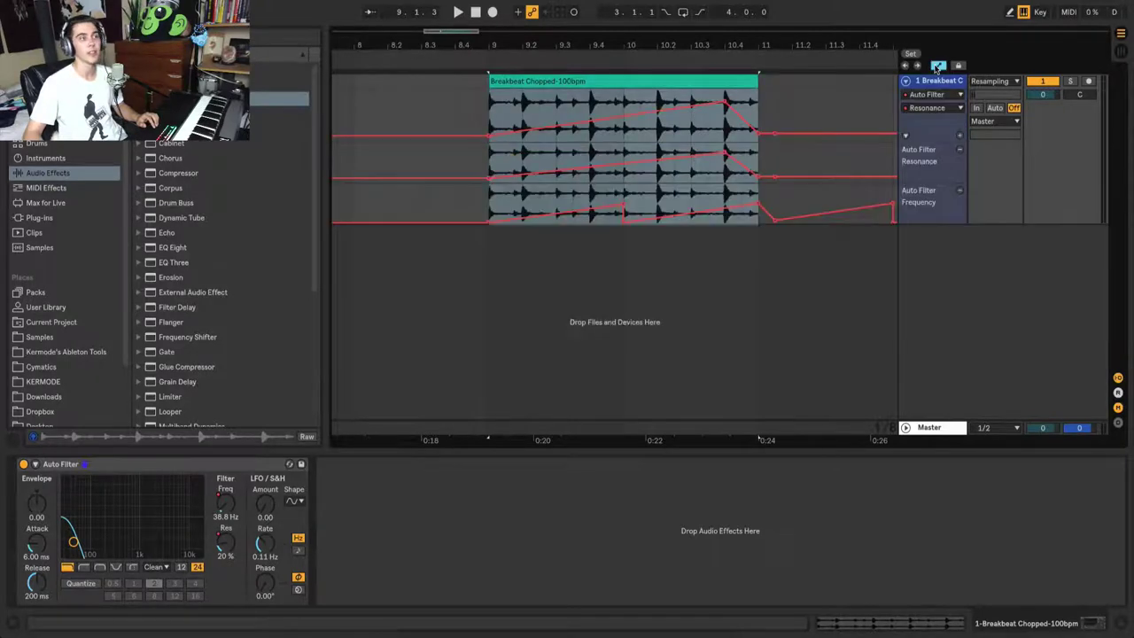
left_click(936, 67)
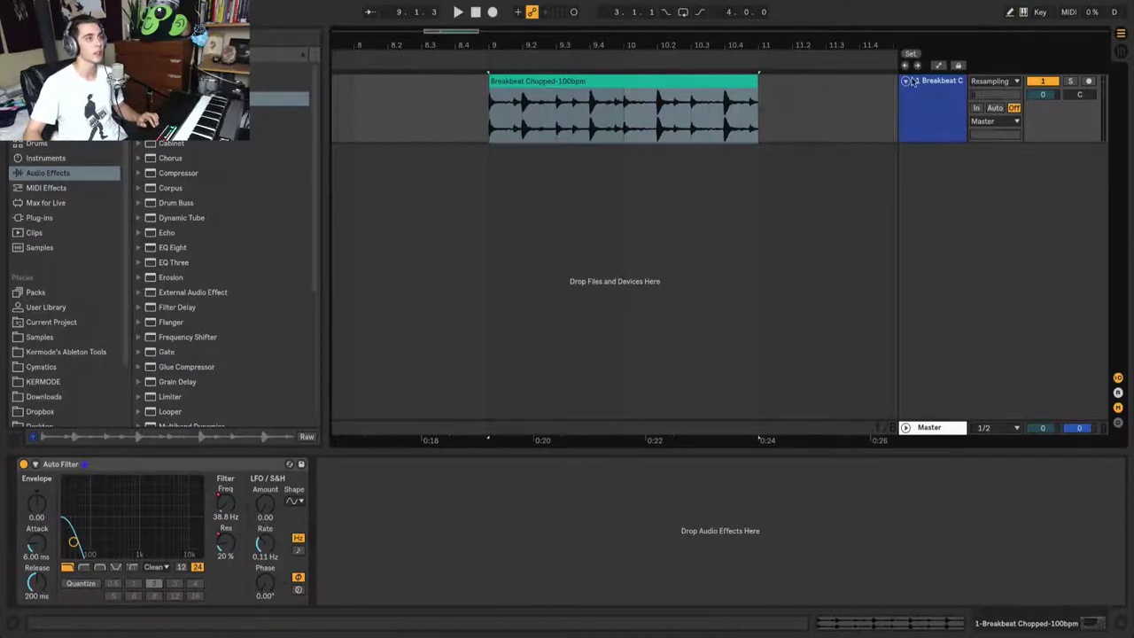
key("a")
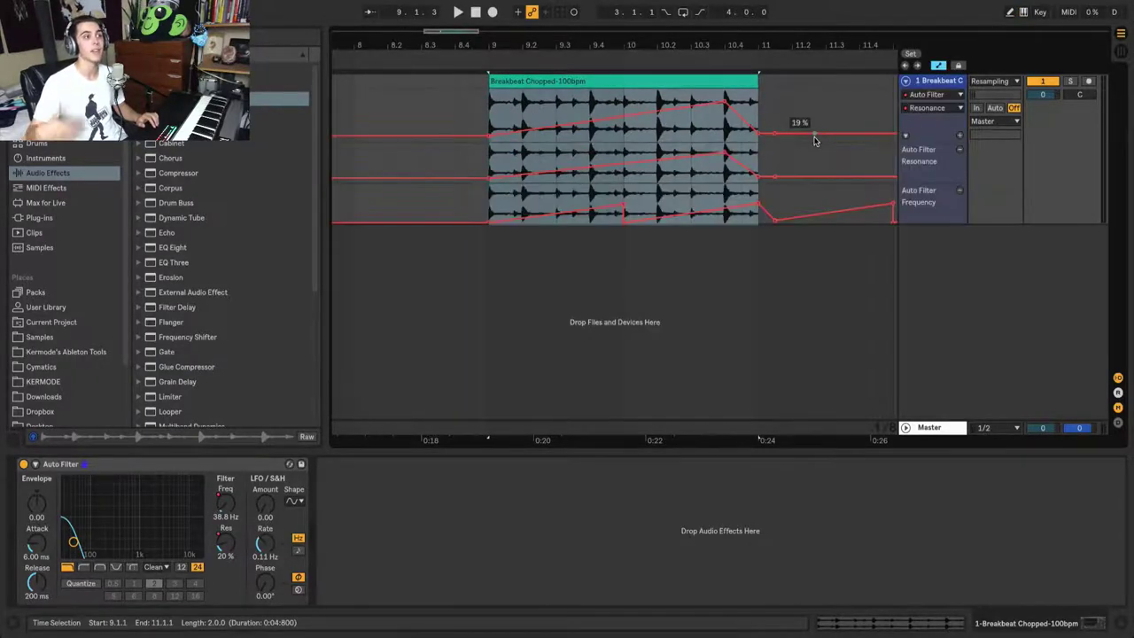
key("a")
key("a")
key("a")
key("a")
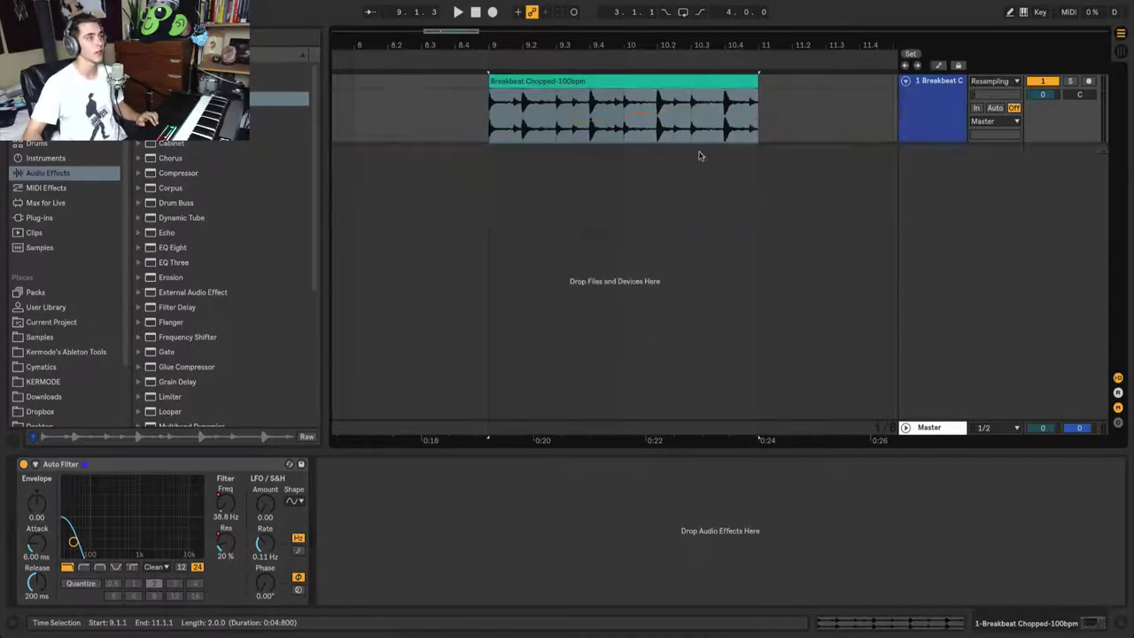
key("a")
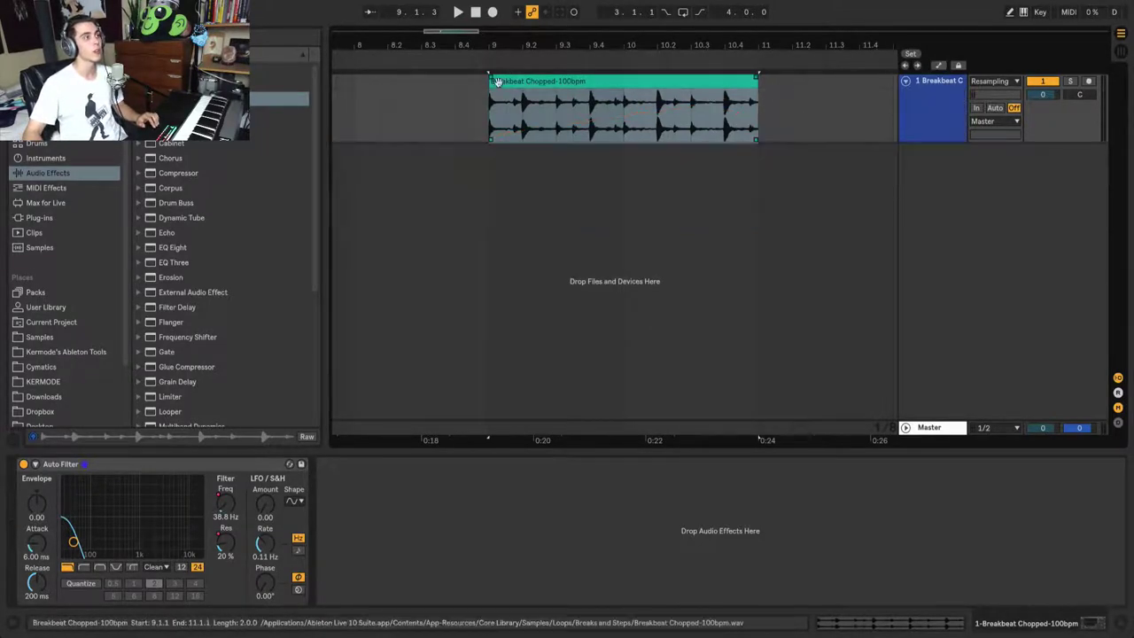
left_click_drag(492, 77, 600, 86)
key("a")
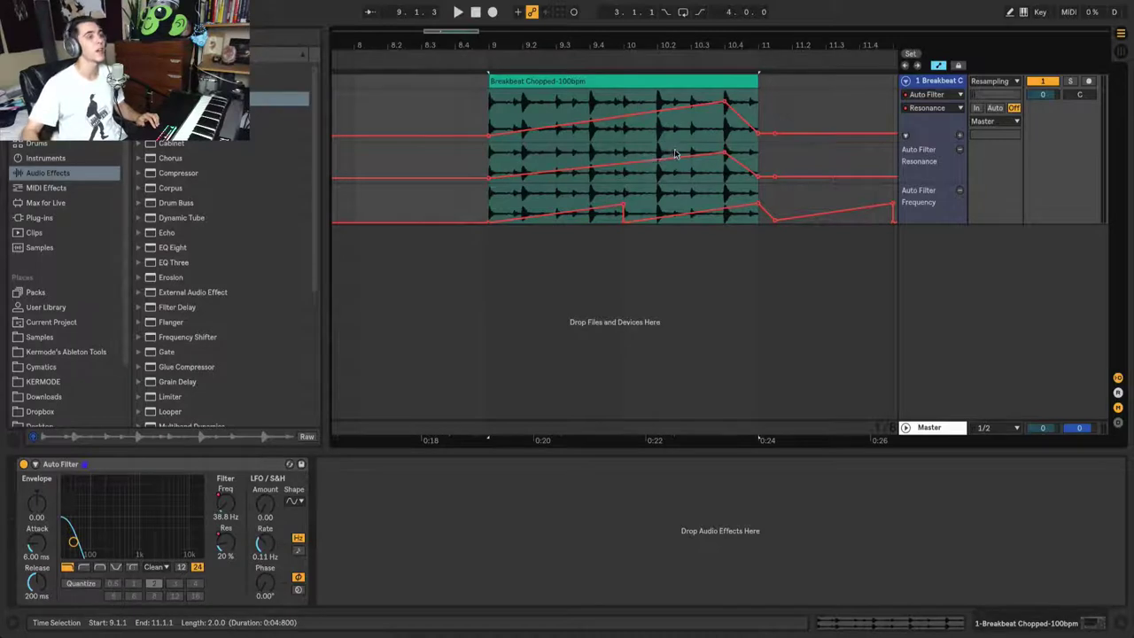
- Check the automation device and parameter choosers, keeping Auto Filter selected
left_click(936, 95)
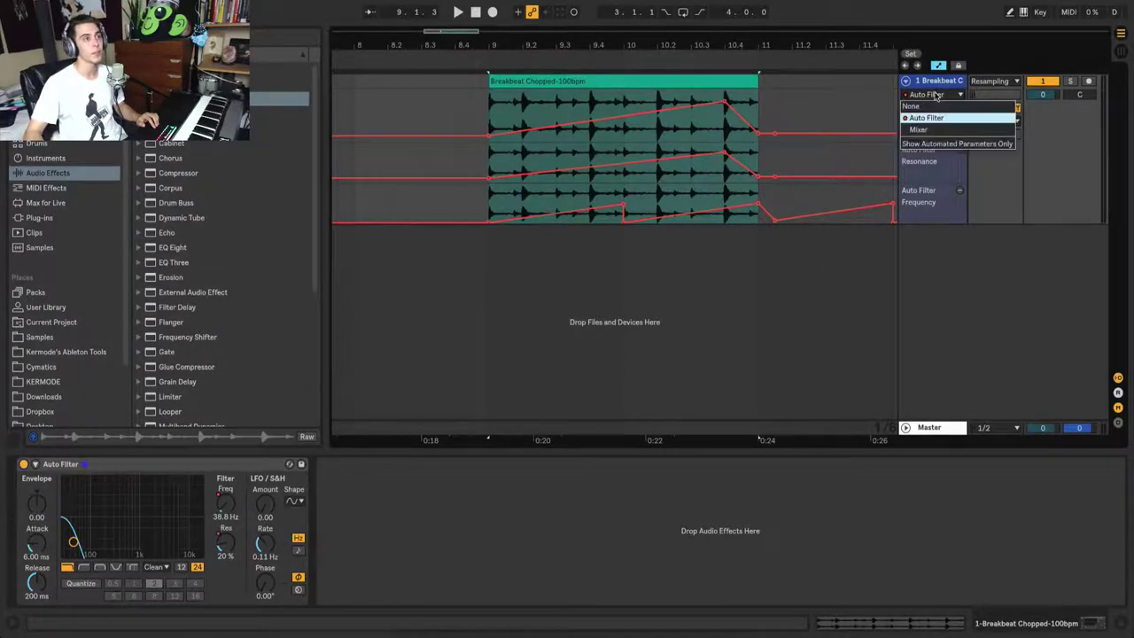
left_click(927, 118)
left_click(930, 109)
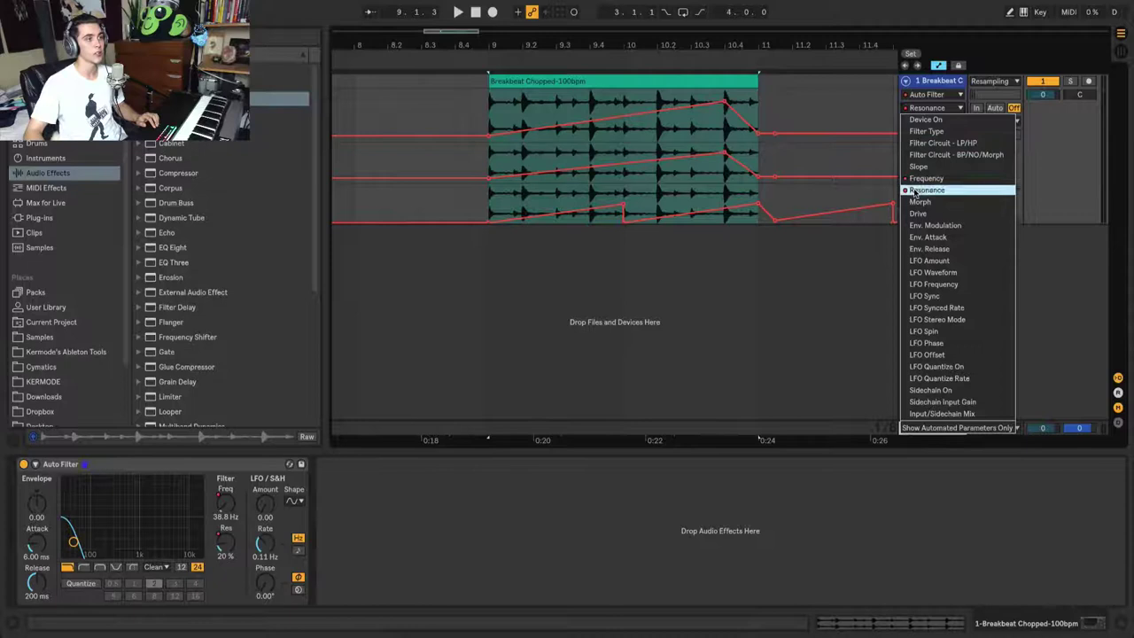
left_click(510, 473)
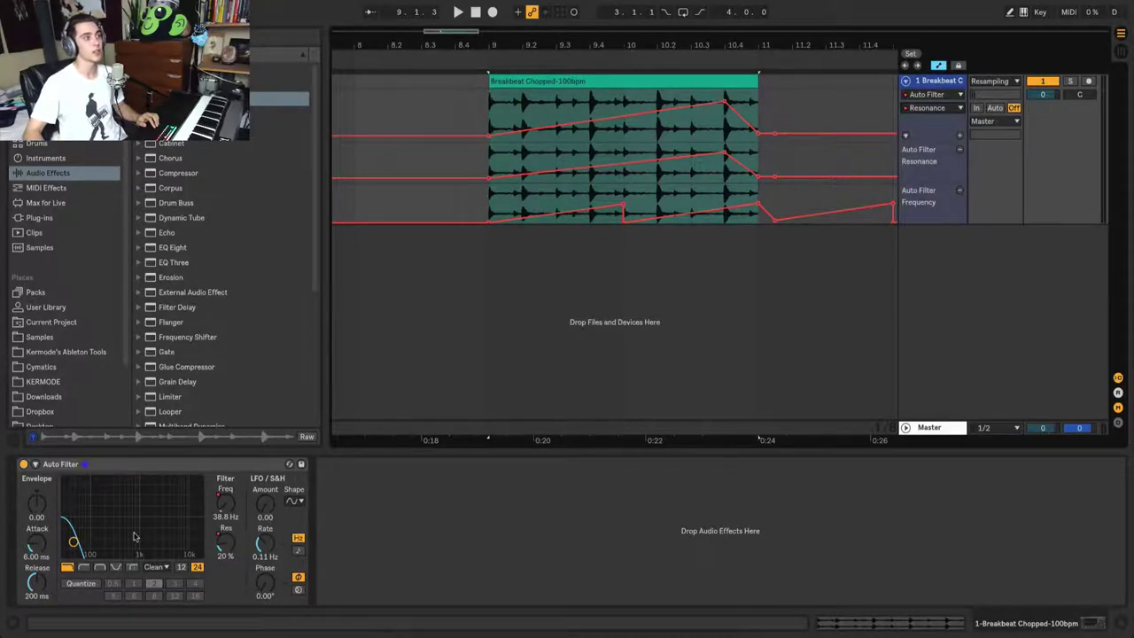
- Delete the Frequency and Resonance automation so both envelopes run flat
right_click(221, 512)
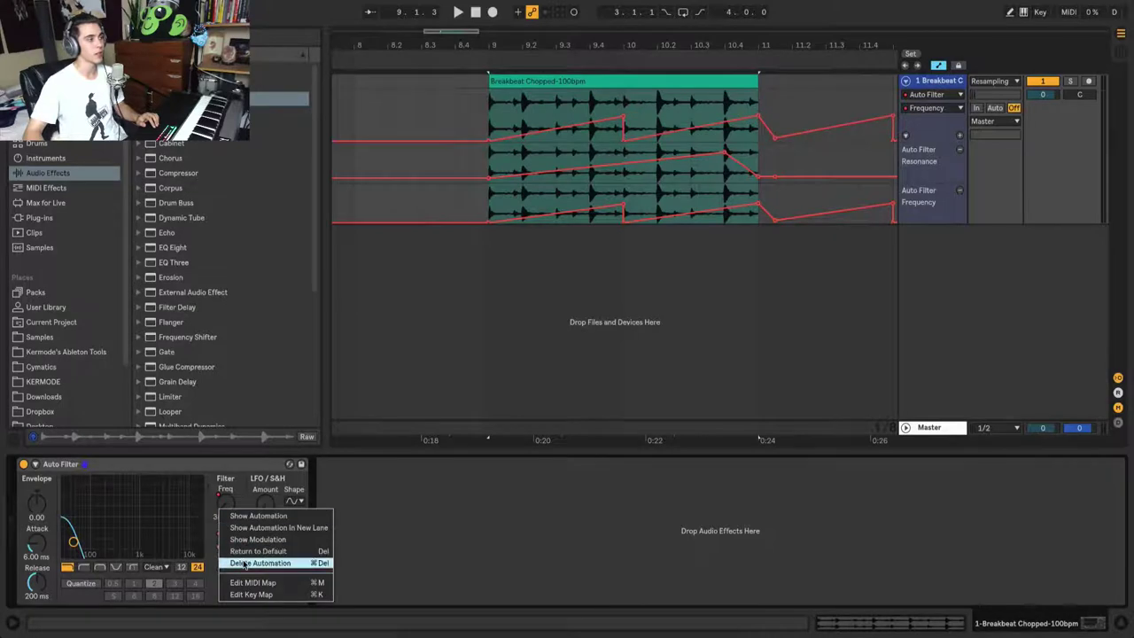
left_click(244, 561)
right_click(220, 543)
left_click(245, 592)
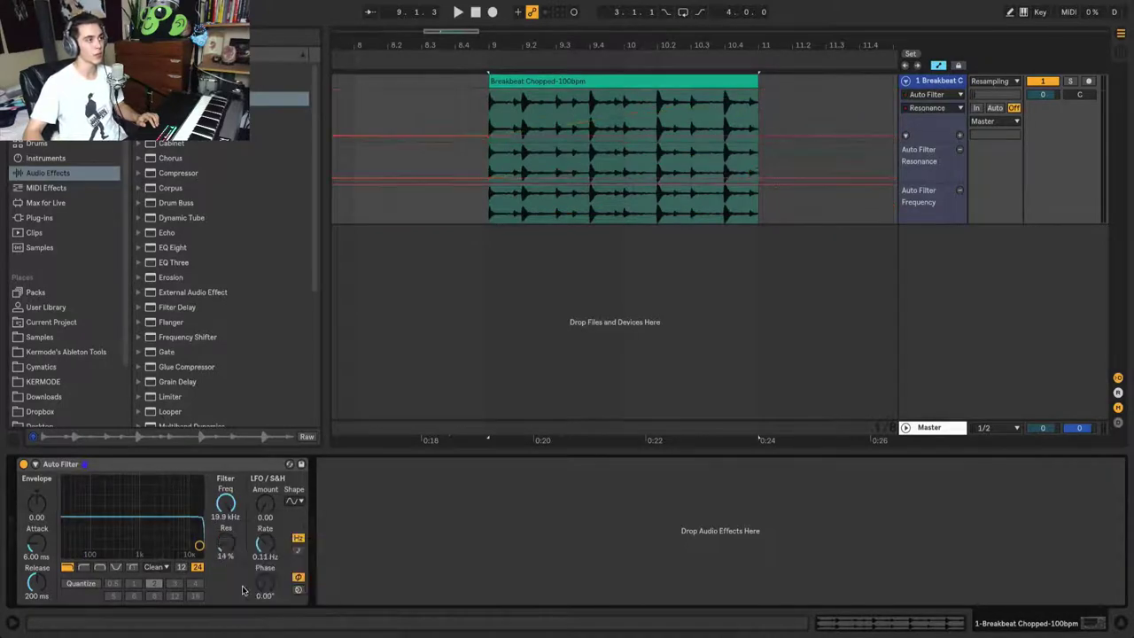
- Restore the deleted automation, override resonance by hand, then re-enable automation
key("ctrl+z")
key("ctrl+z")
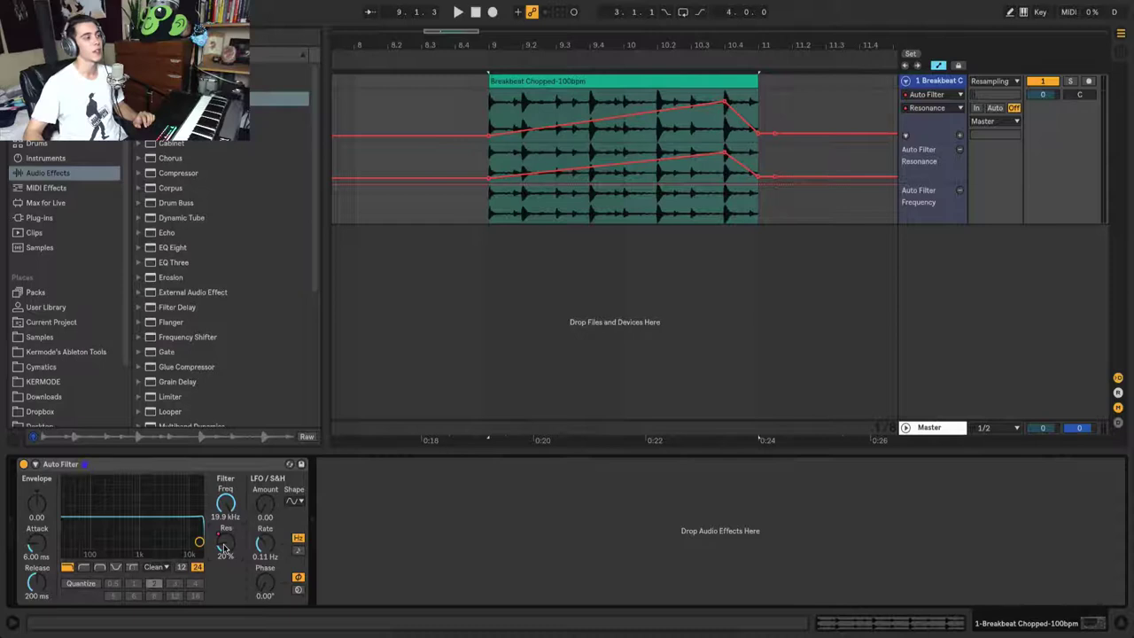
left_click_drag(220, 538, 219, 487)
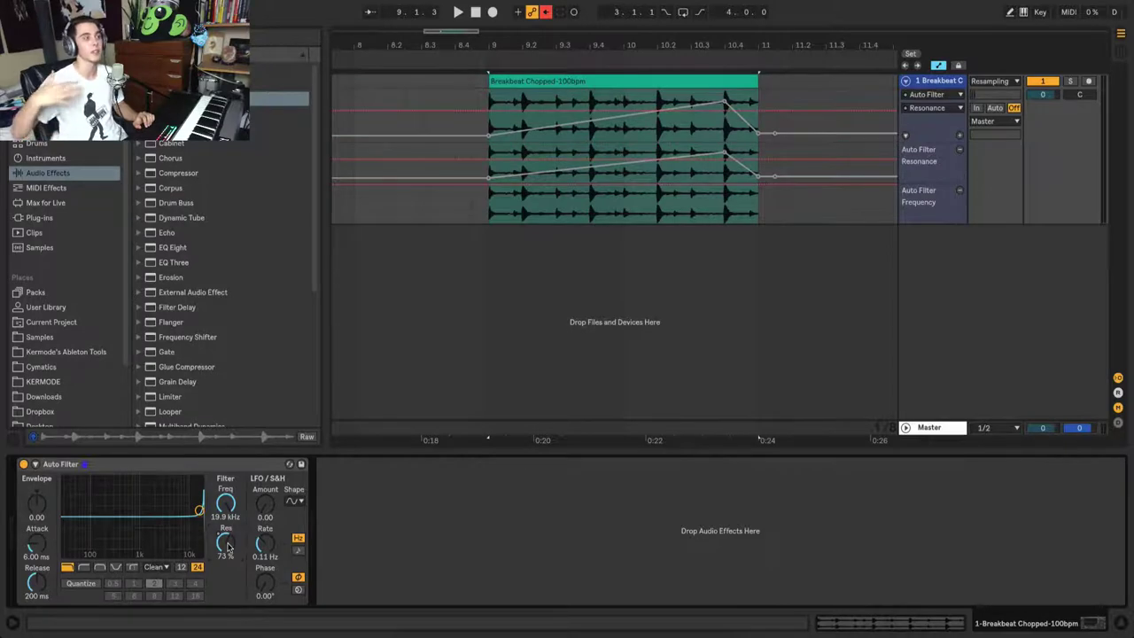
left_click(545, 13)
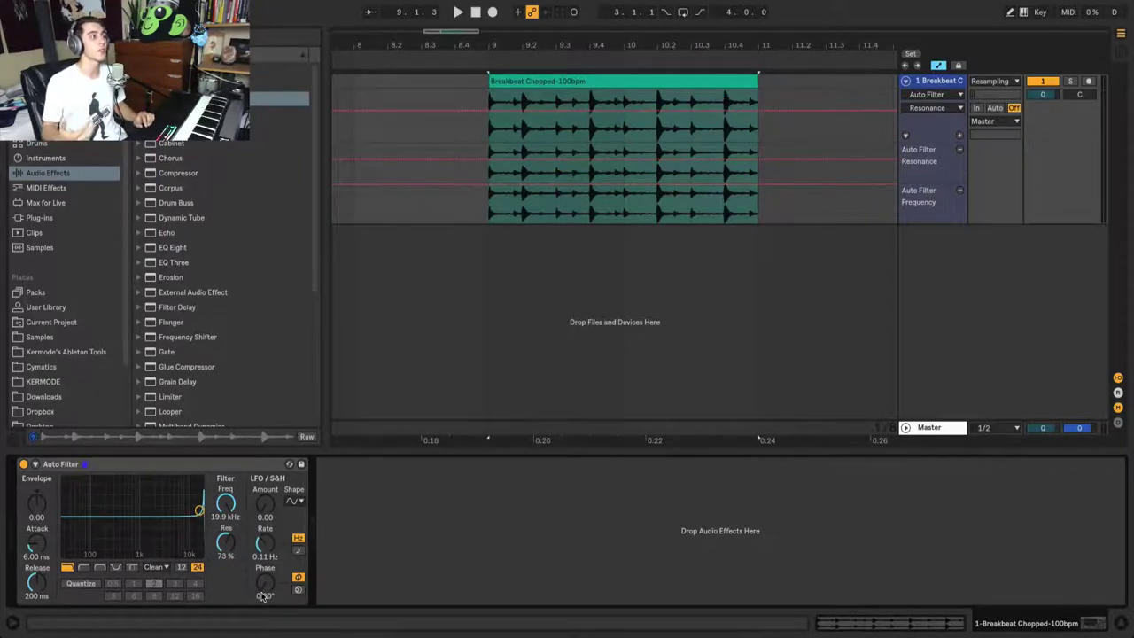
- Undo the resonance change and record a filter frequency sweep into the arrangement
key("ctrl+z")
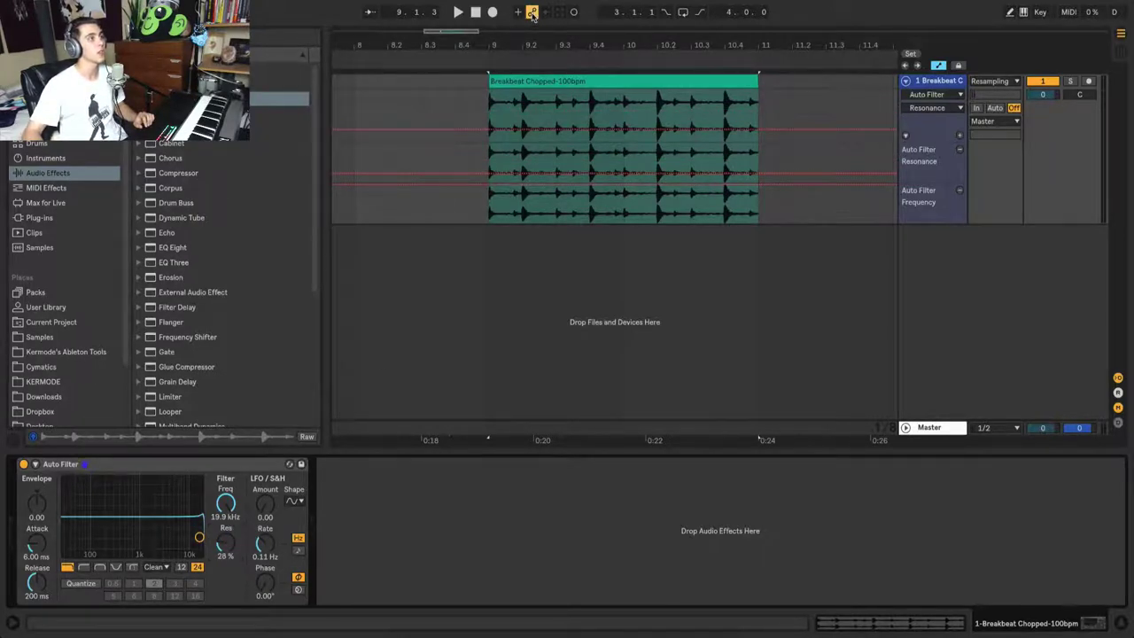
left_click(492, 12)
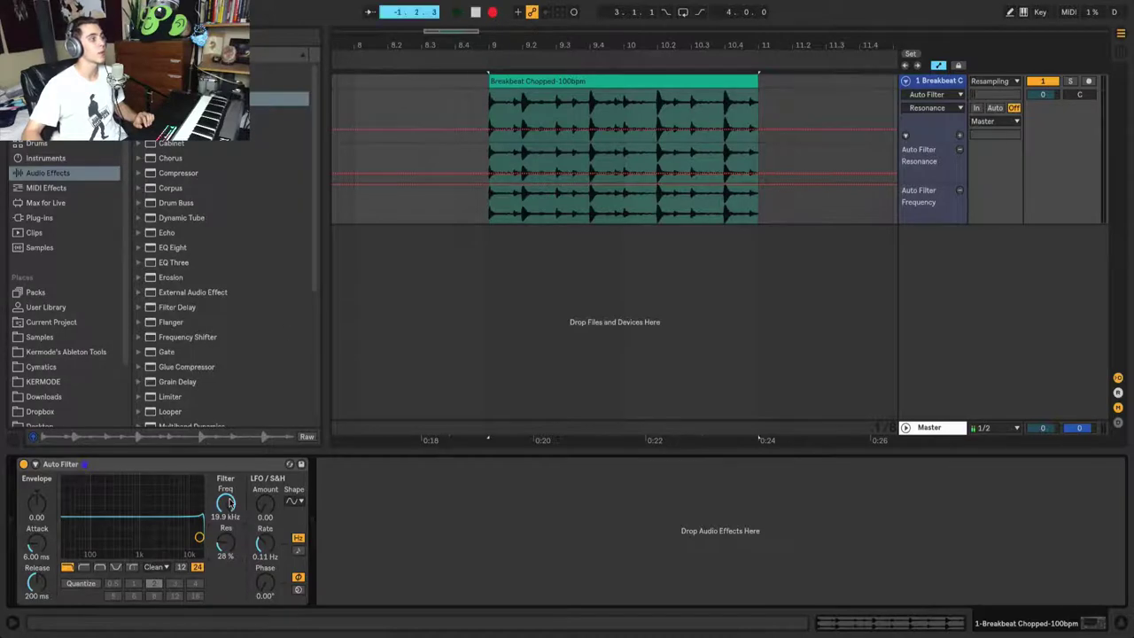
mouse_move(228, 503)
left_mouse_down()
mouse_move(229, 567)
mouse_move(229, 502)
left_mouse_up()
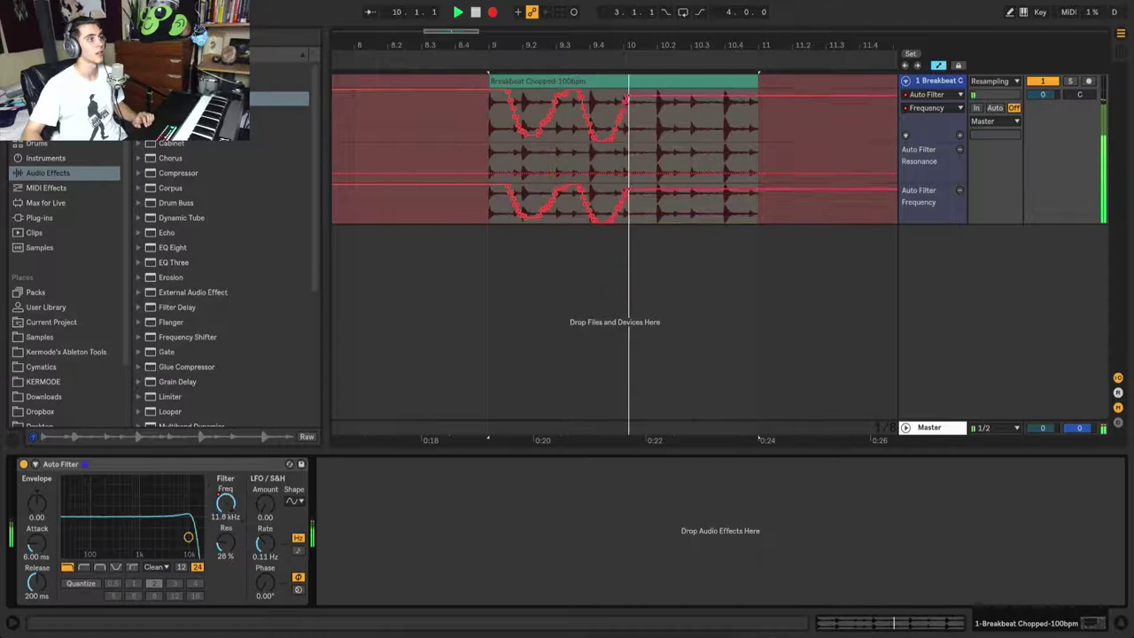
key("space")
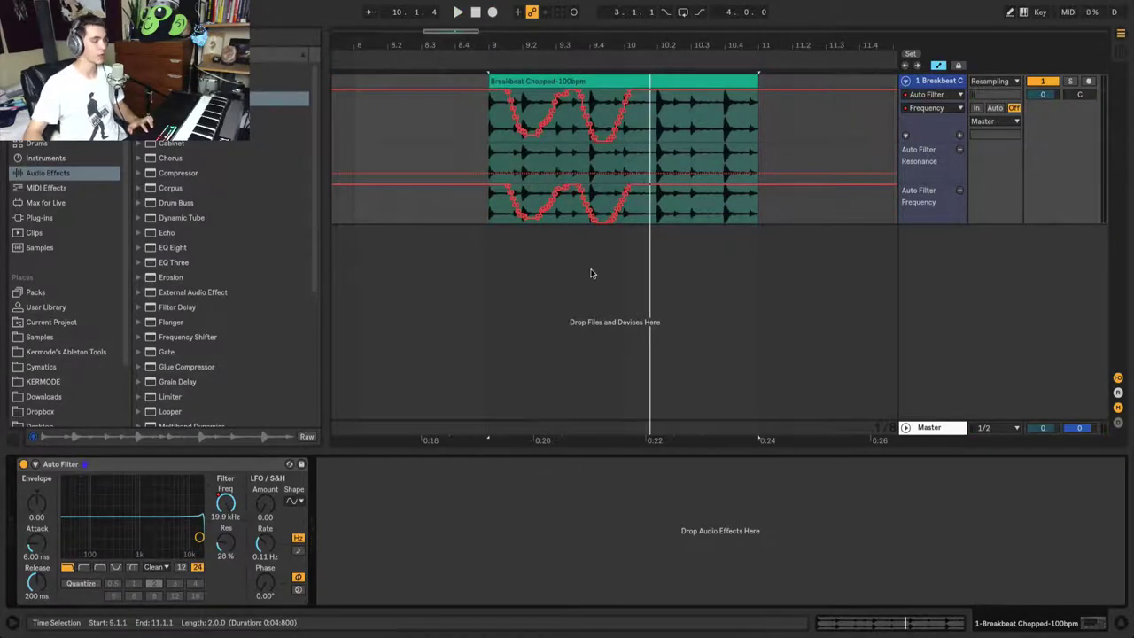
- In Draw Mode, pencil stepped frequency values across the breakbeat clip
key("b")
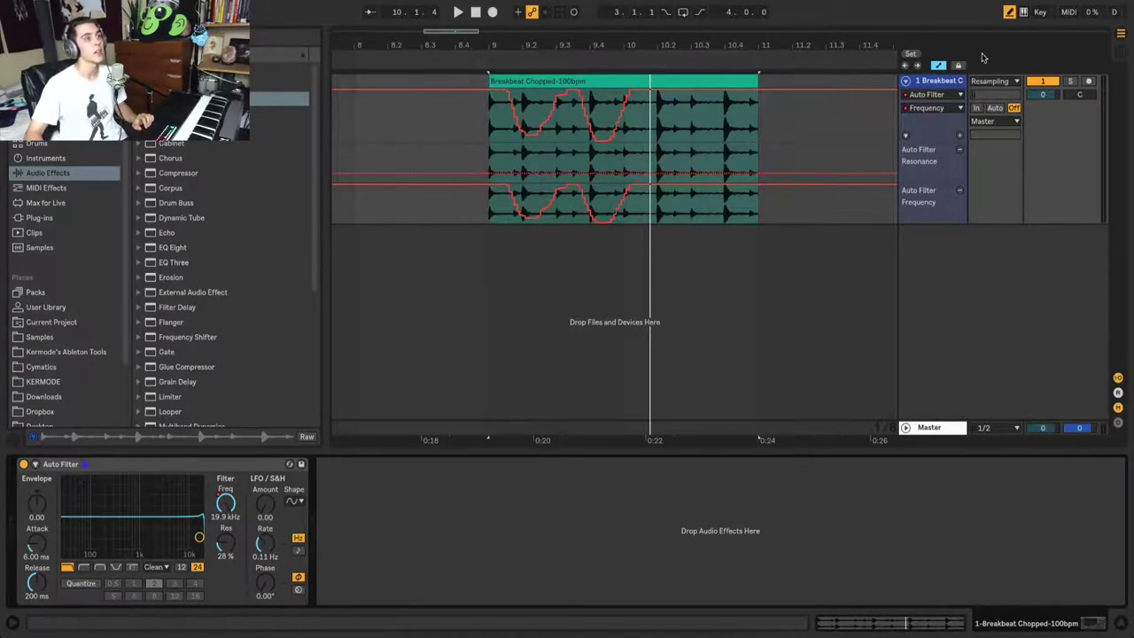
mouse_move(754, 141)
left_mouse_down()
mouse_move(725, 108)
mouse_move(698, 144)
mouse_move(664, 100)
mouse_move(621, 130)
mouse_move(589, 125)
mouse_move(574, 103)
mouse_move(541, 147)
mouse_move(504, 108)
mouse_move(487, 133)
mouse_move(500, 89)
mouse_move(536, 124)
left_mouse_up()
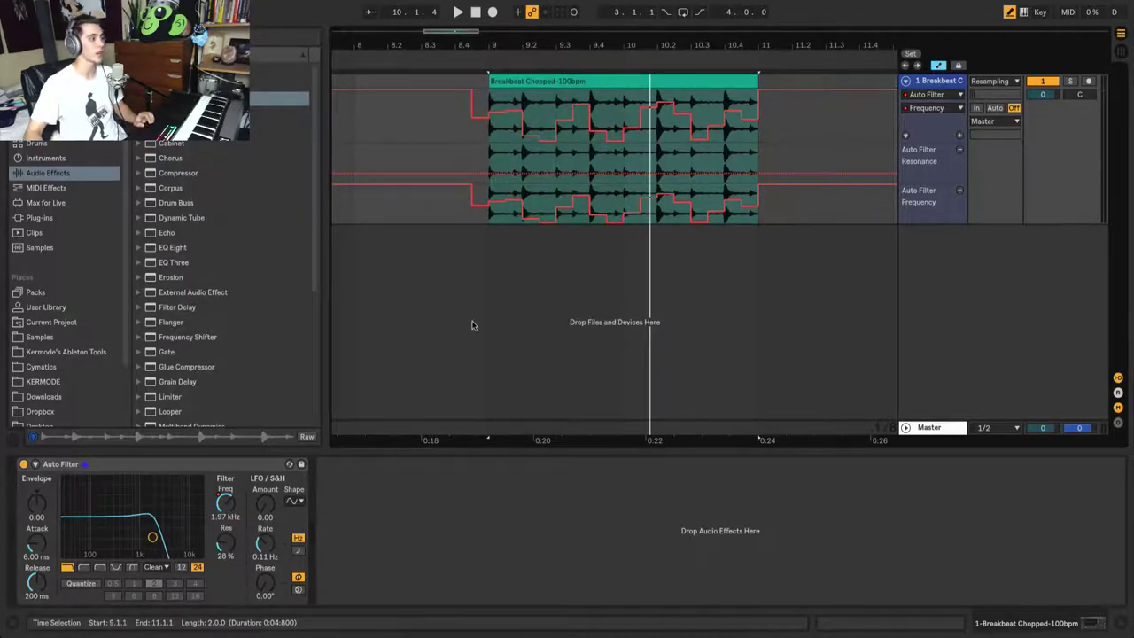
right_click(225, 507)
- Delete the frequency automation, exit Draw Mode, and place the clip in track 1's first Session slot
left_click(241, 567)
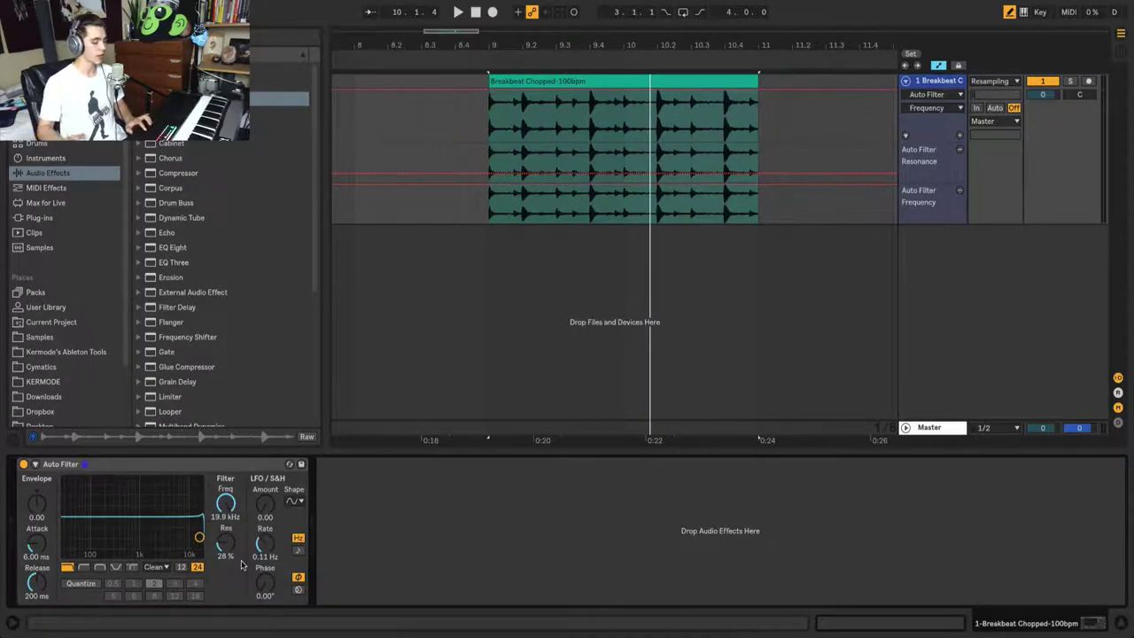
key("b")
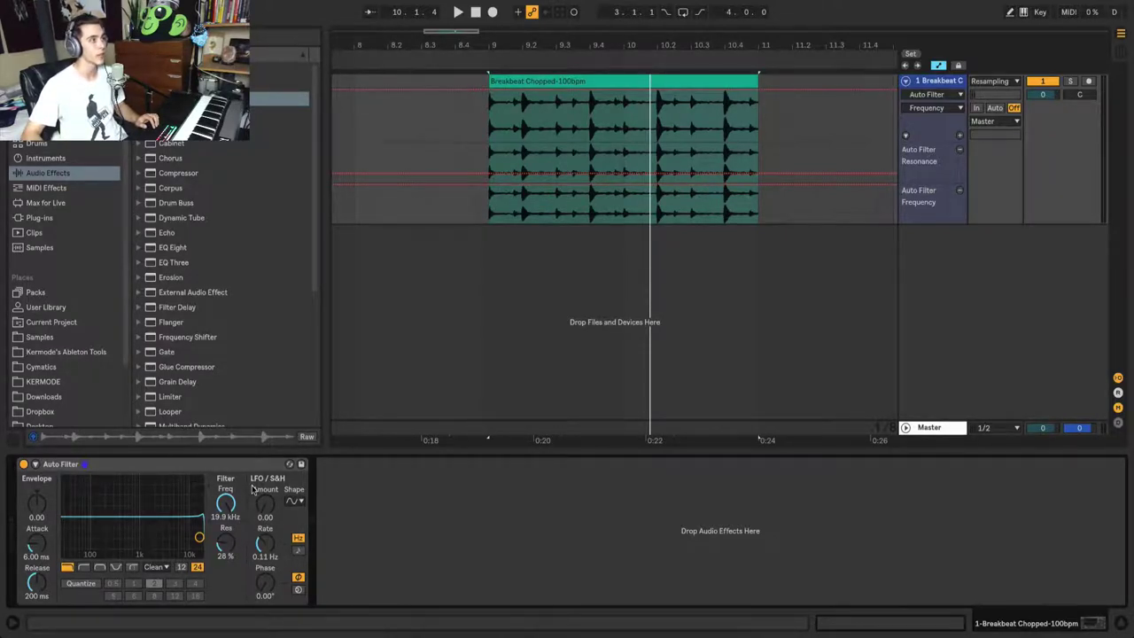
left_click(552, 82)
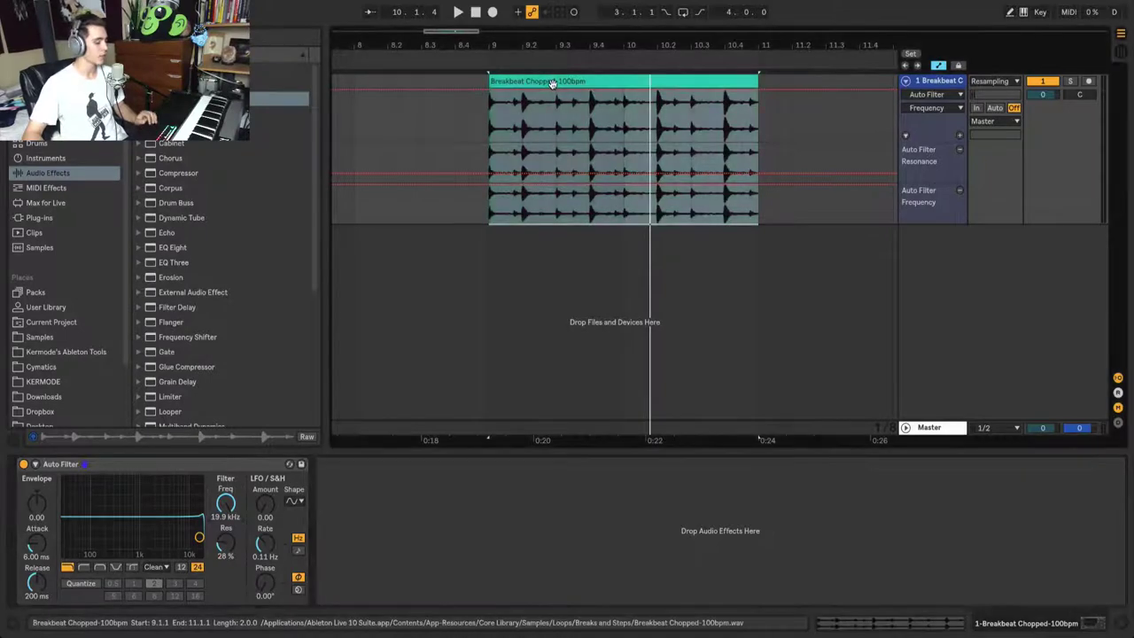
key("Tab")
left_click_drag(552, 82, 359, 55)
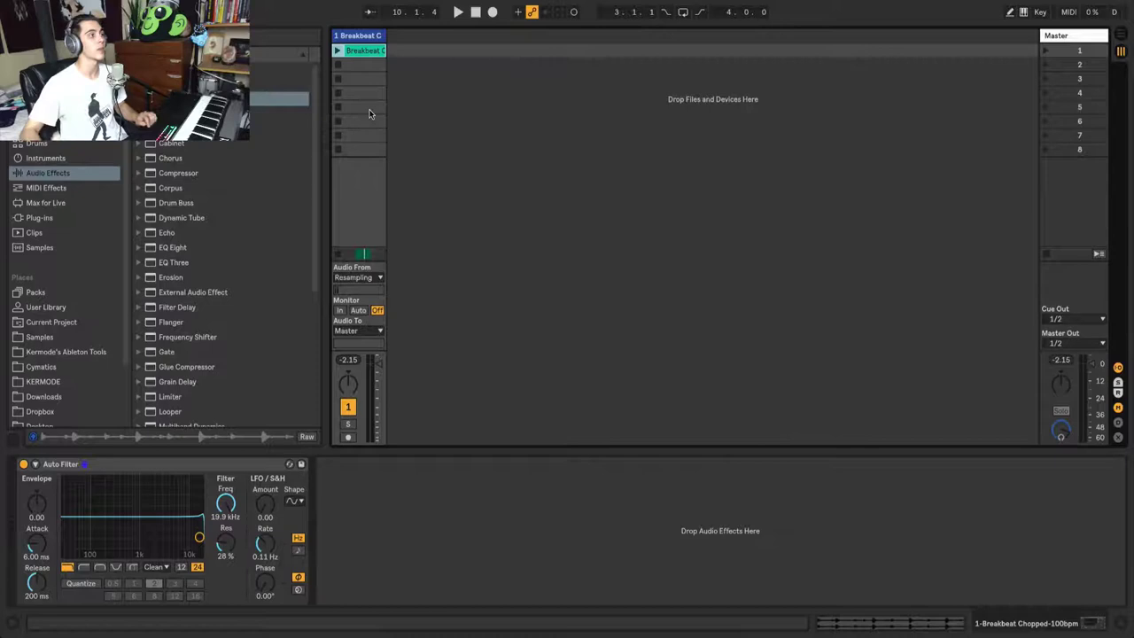
- Open the Breakbeat clip's editor and show its Envelopes panel
left_click(366, 51)
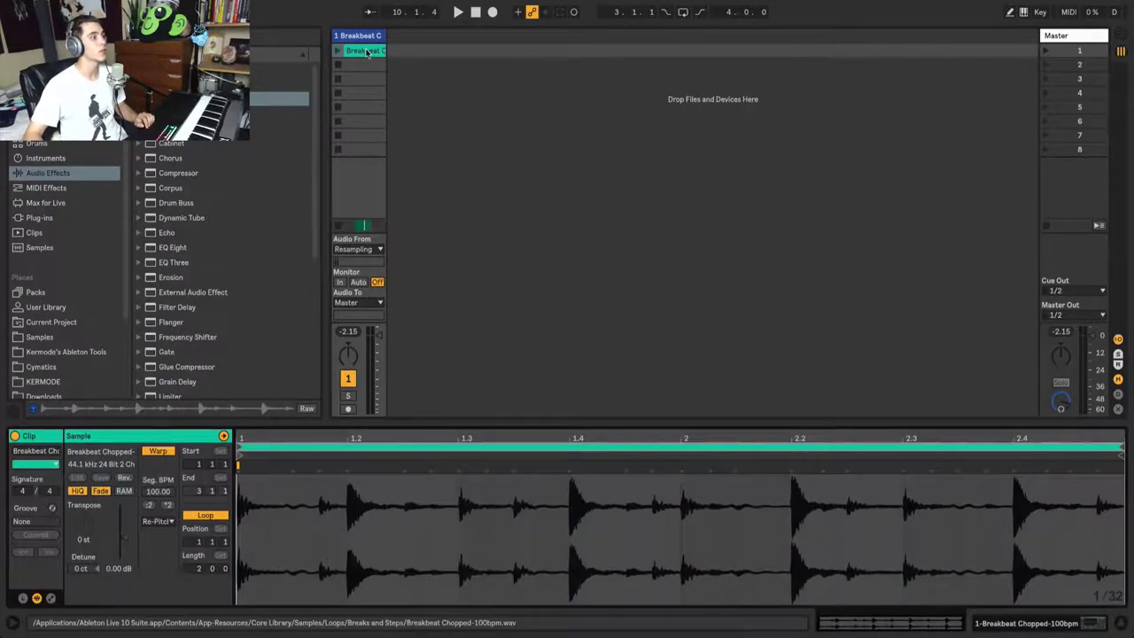
left_click(52, 599)
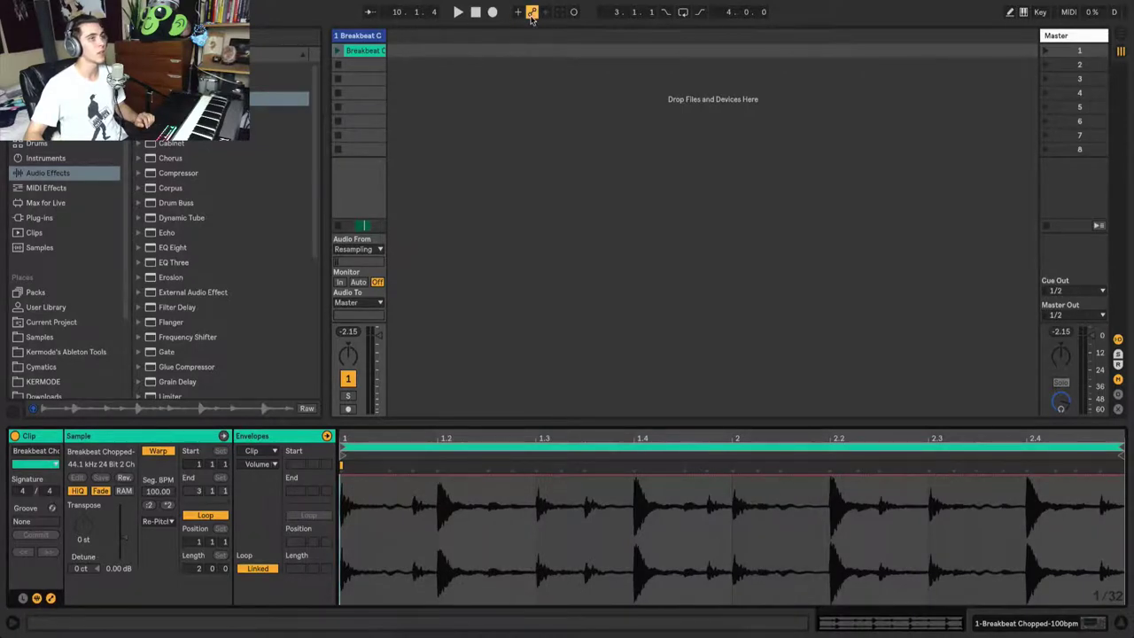
key("Tab")
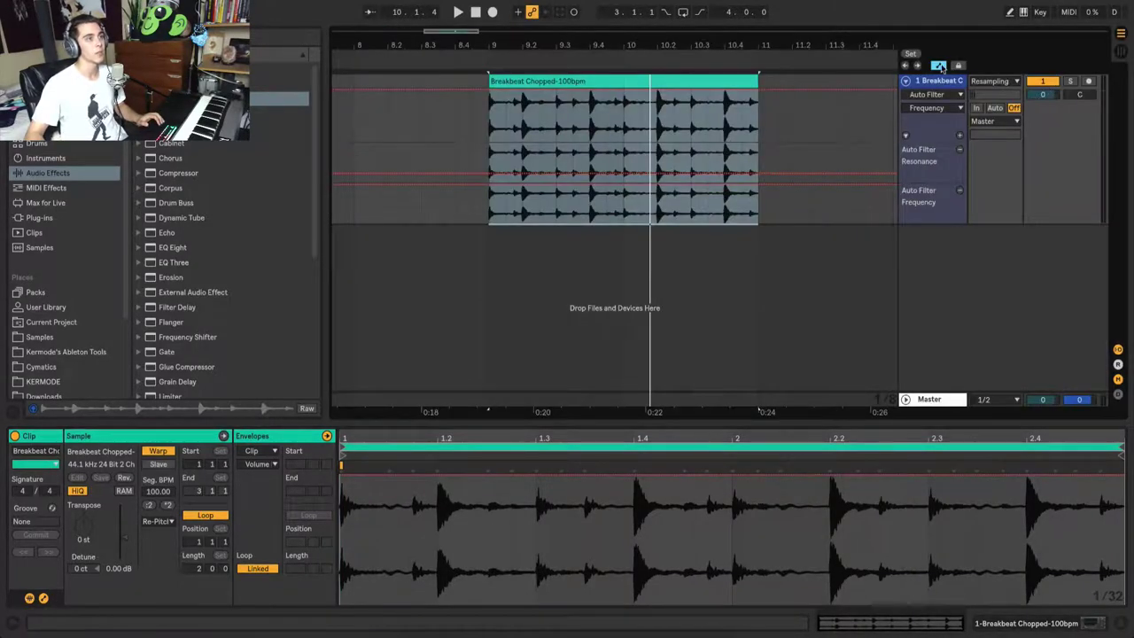
key("Tab")
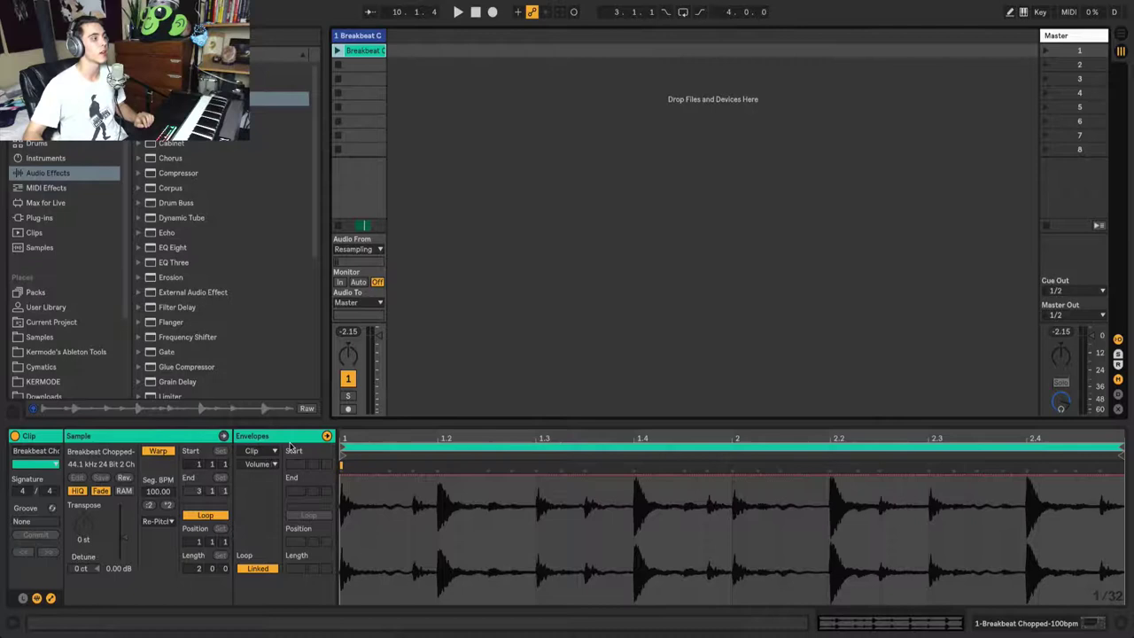
- Draw an Auto Filter Frequency envelope rising from 26.0 Hz, then launch the clip
left_click(257, 452)
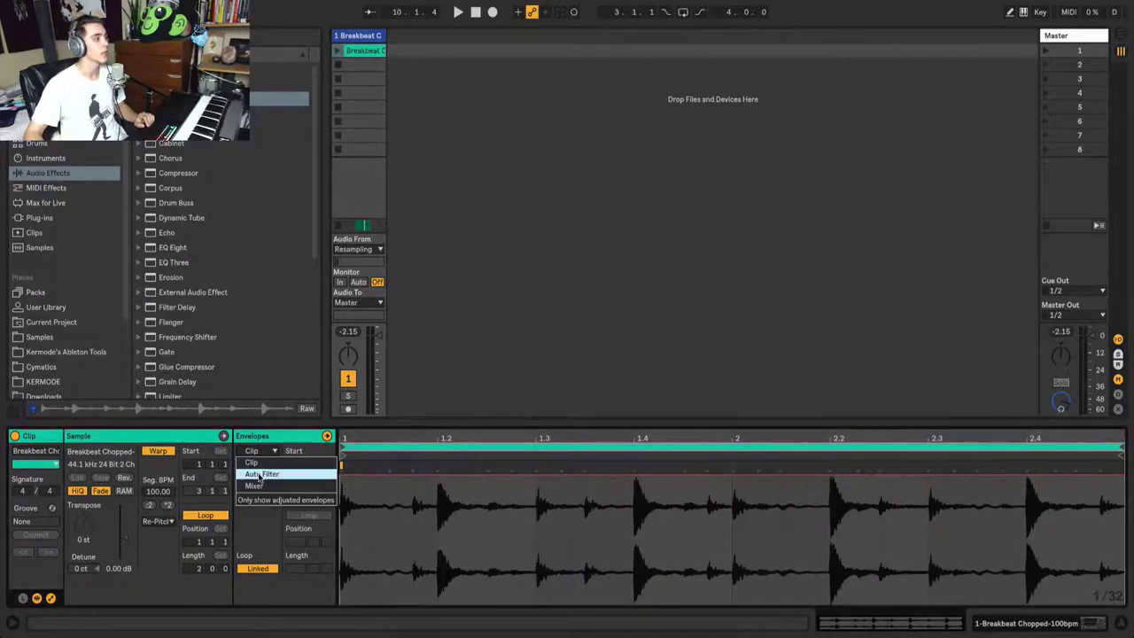
left_click(260, 474)
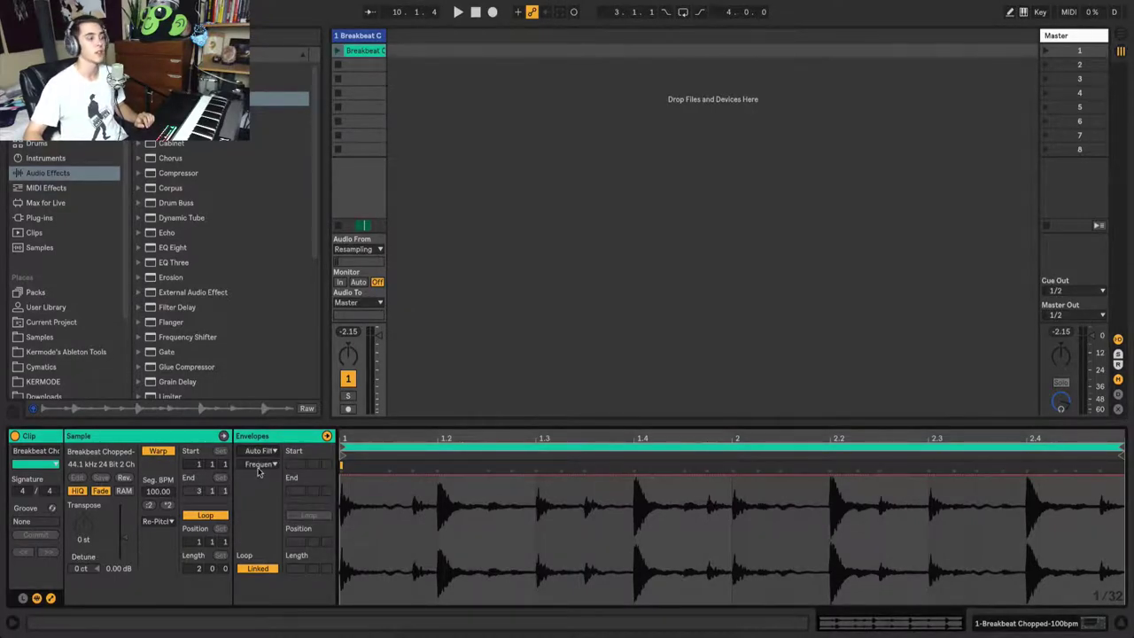
left_click(257, 466)
left_click(274, 206)
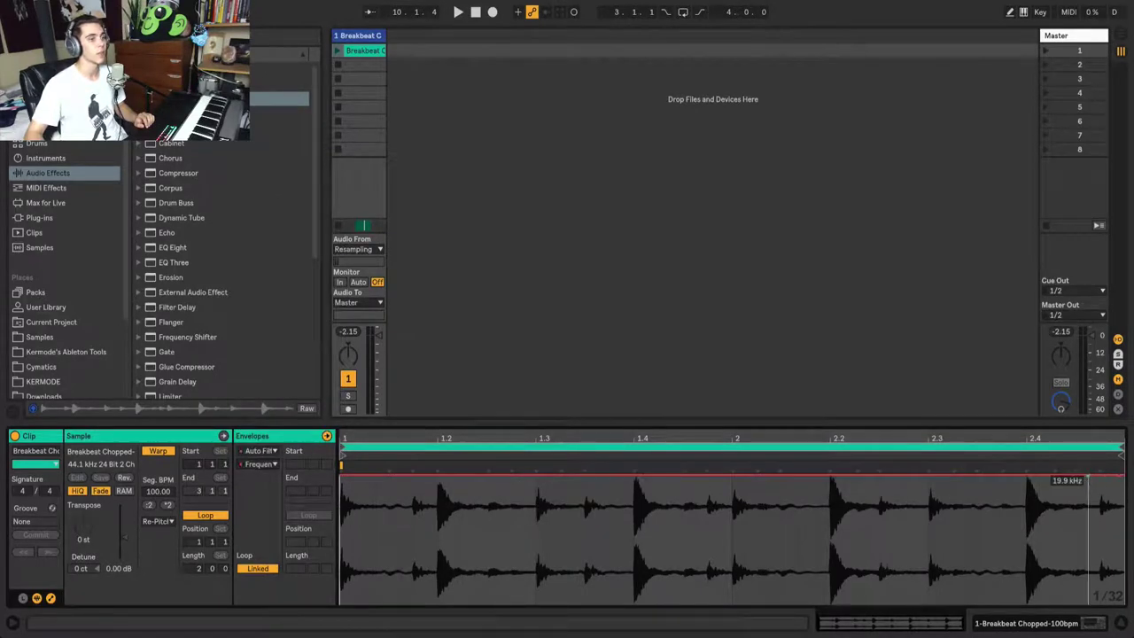
left_click_drag(1088, 478, 352, 606)
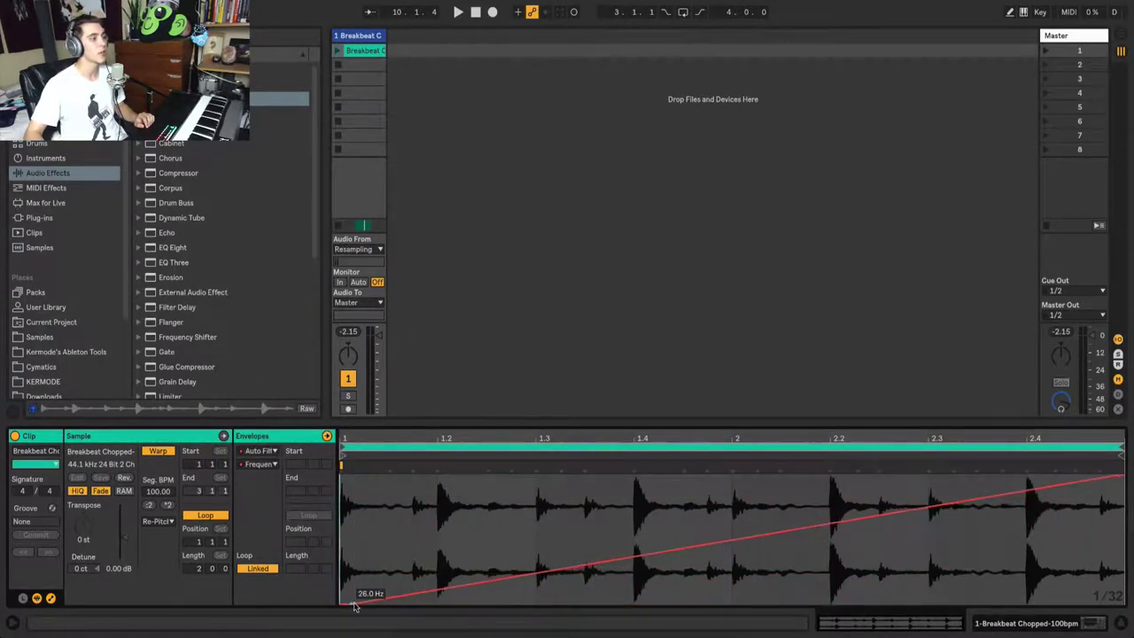
left_click(337, 50)
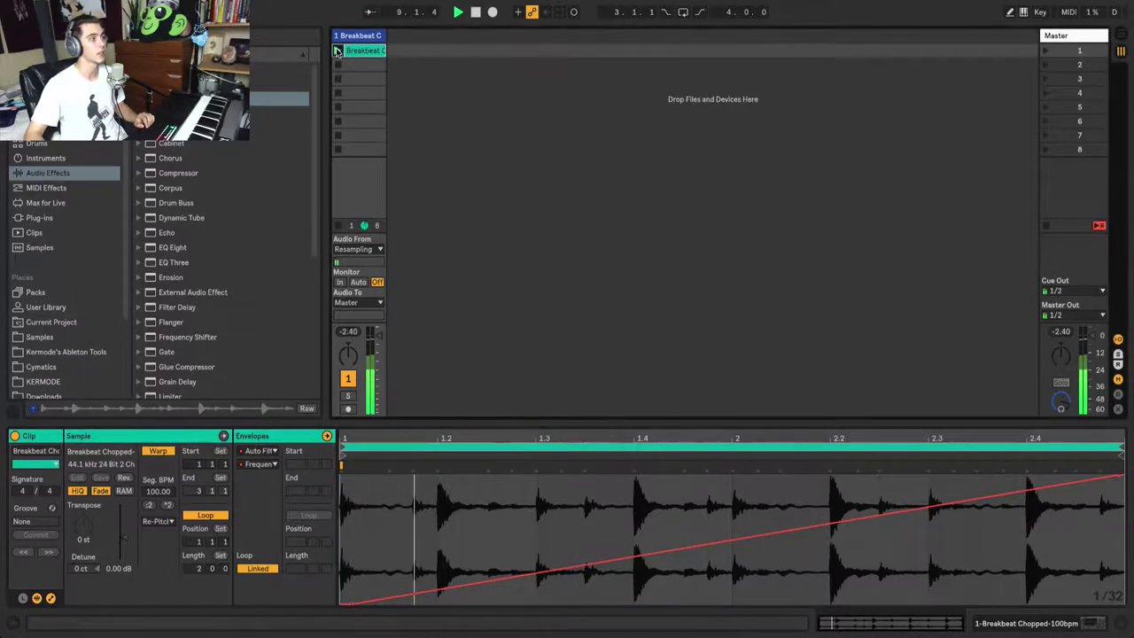
key("Tab")
- Show the track's Auto Filter and hear the clip's frequency ramp in Session and Arrangement
left_click(956, 88)
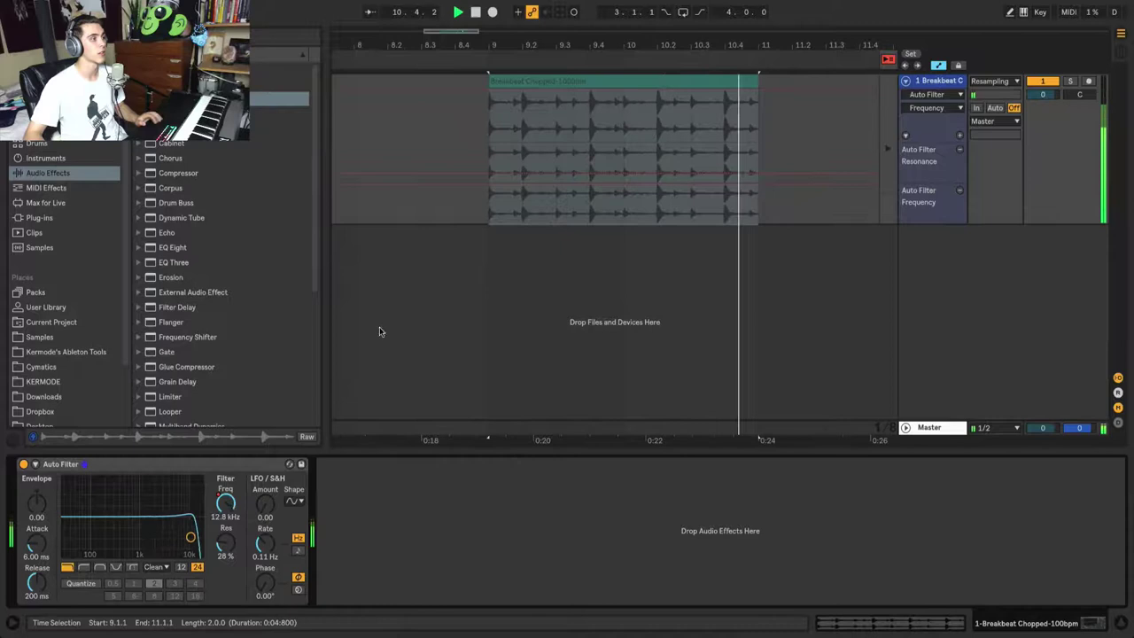
key("Tab")
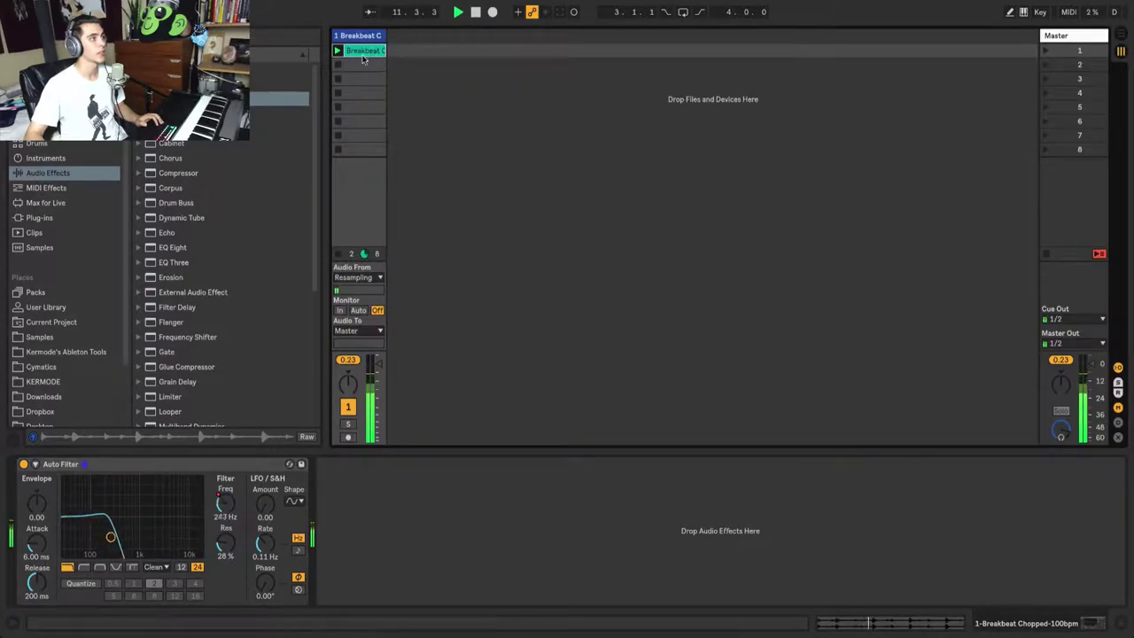
key("Tab")
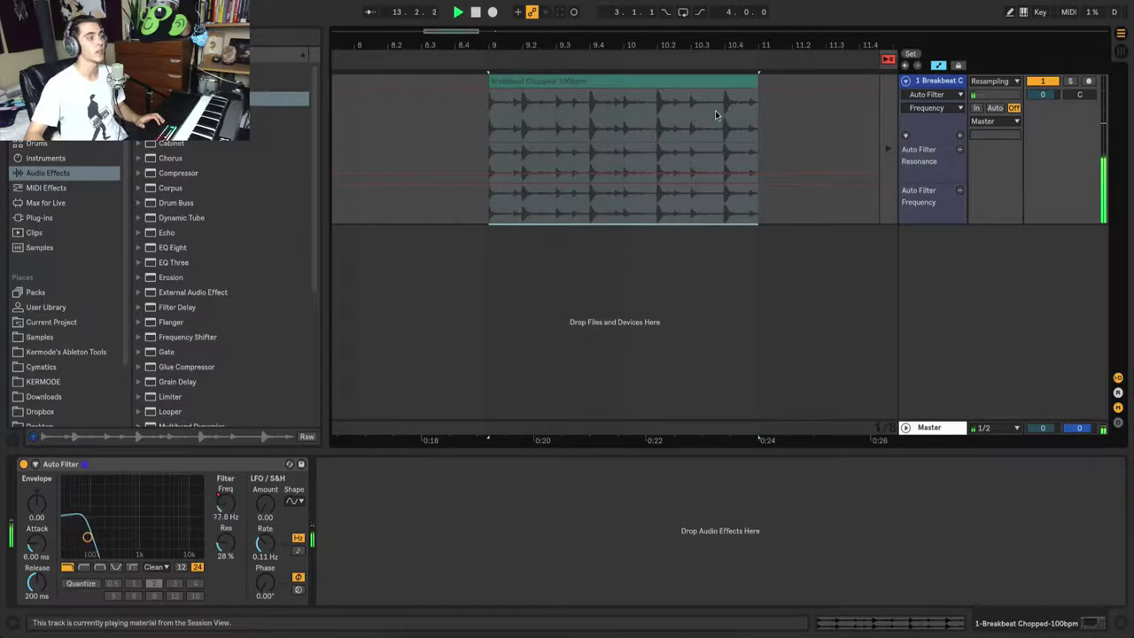
- Return filter control to the arrangement automation and reopen the Breakbeat clip's envelope in Session View
left_click(888, 60)
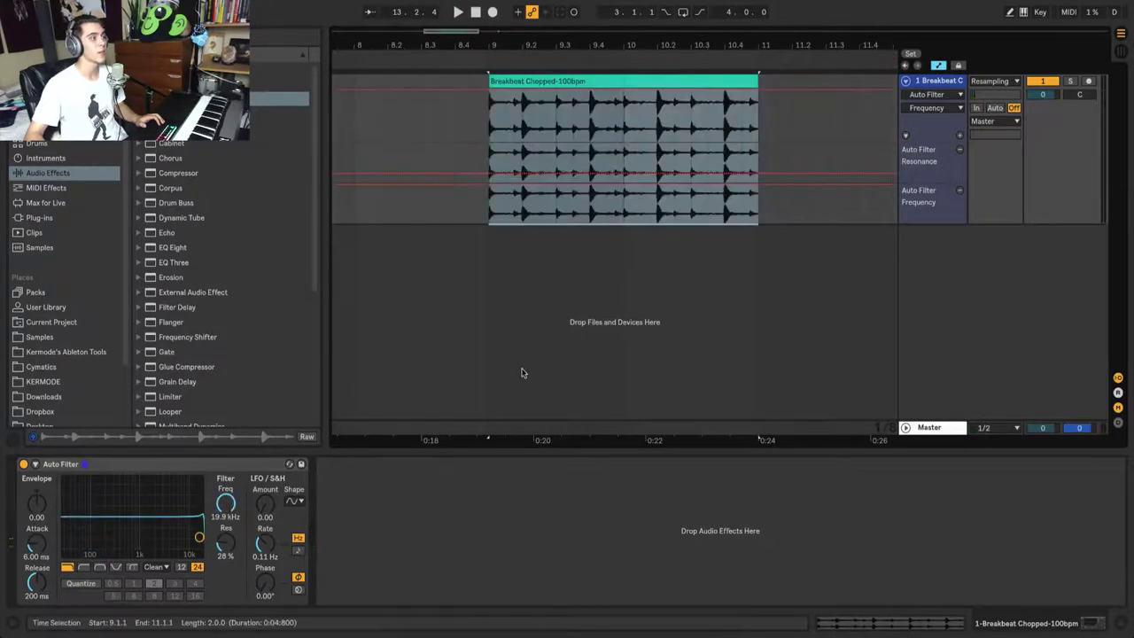
key("Tab")
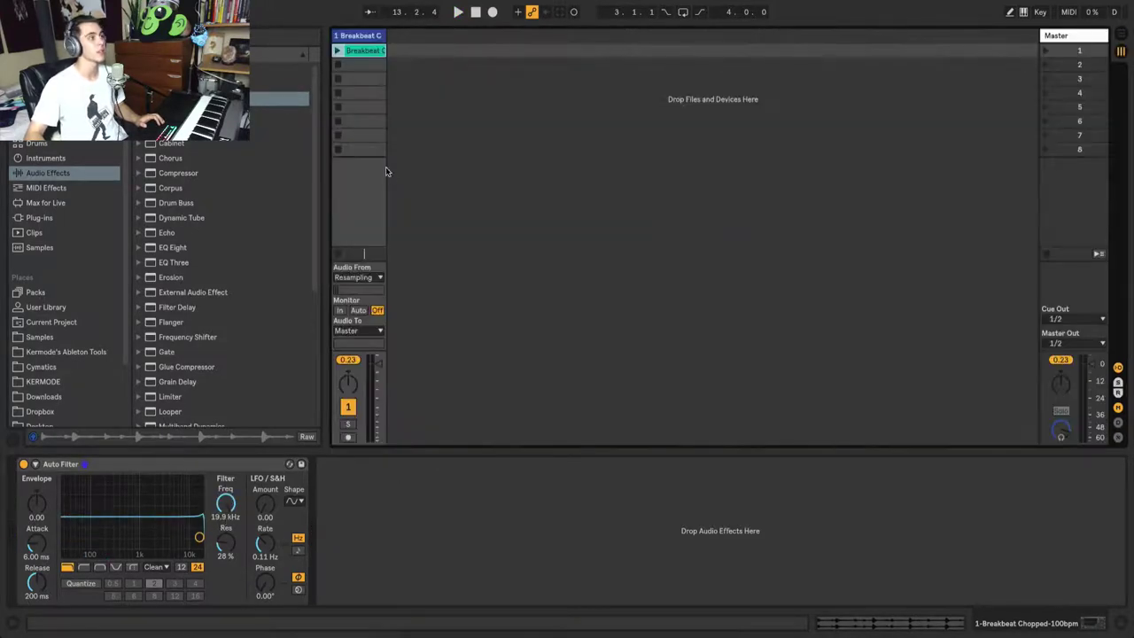
left_click(369, 51)
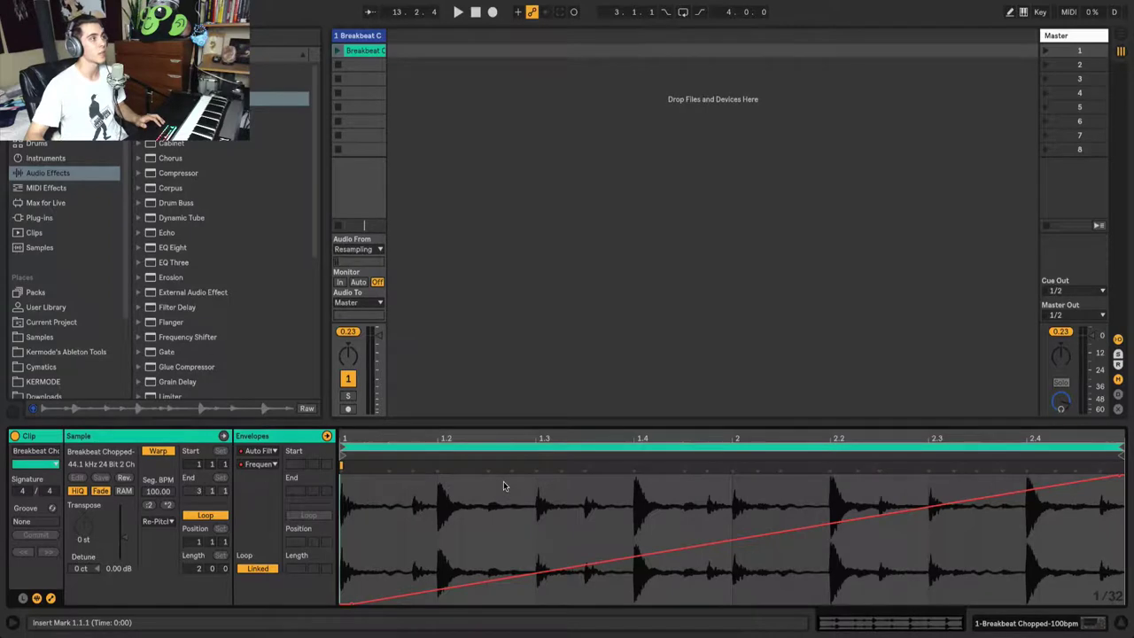
- Record the Breakbeat clip's frequency ramp into the arrangement from bar 9 to bar 11
left_click(338, 51)
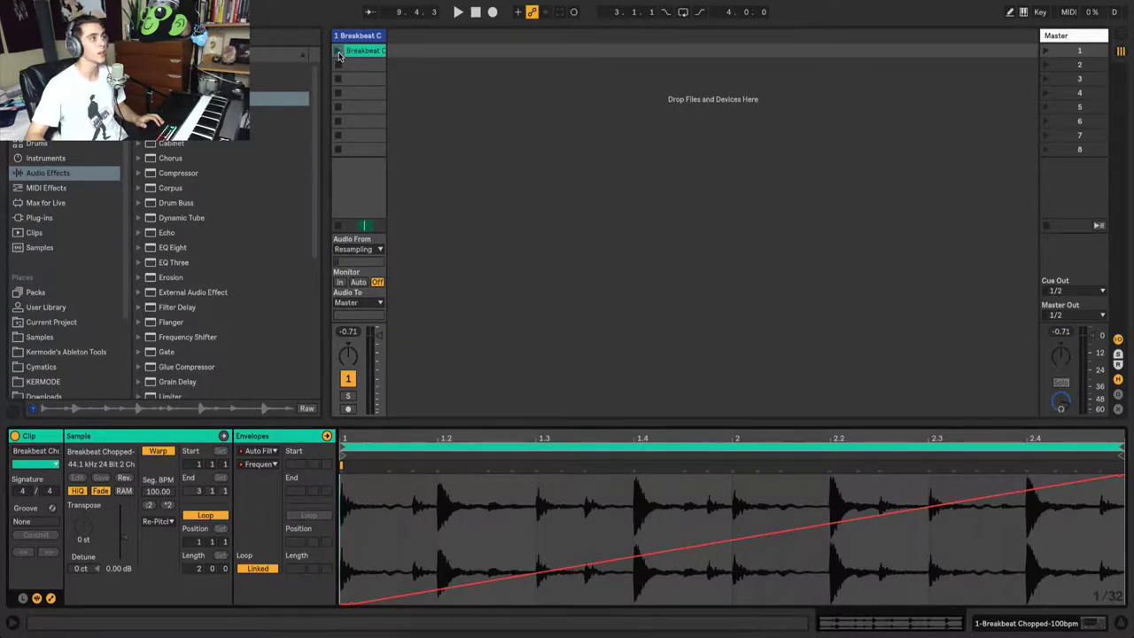
key("F9")
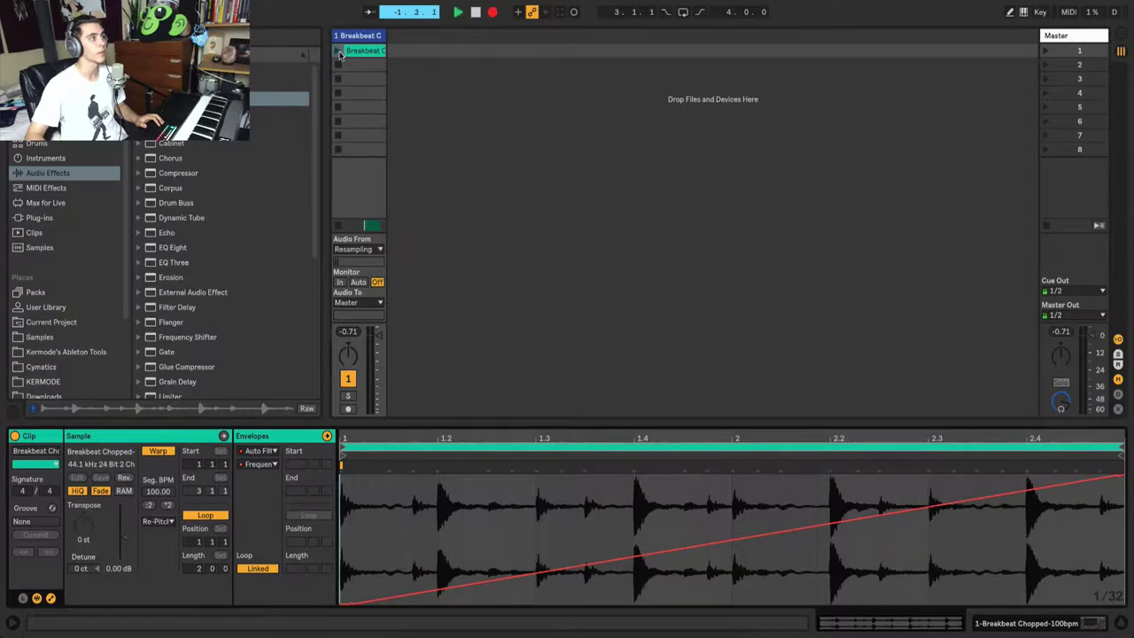
key("Tab")
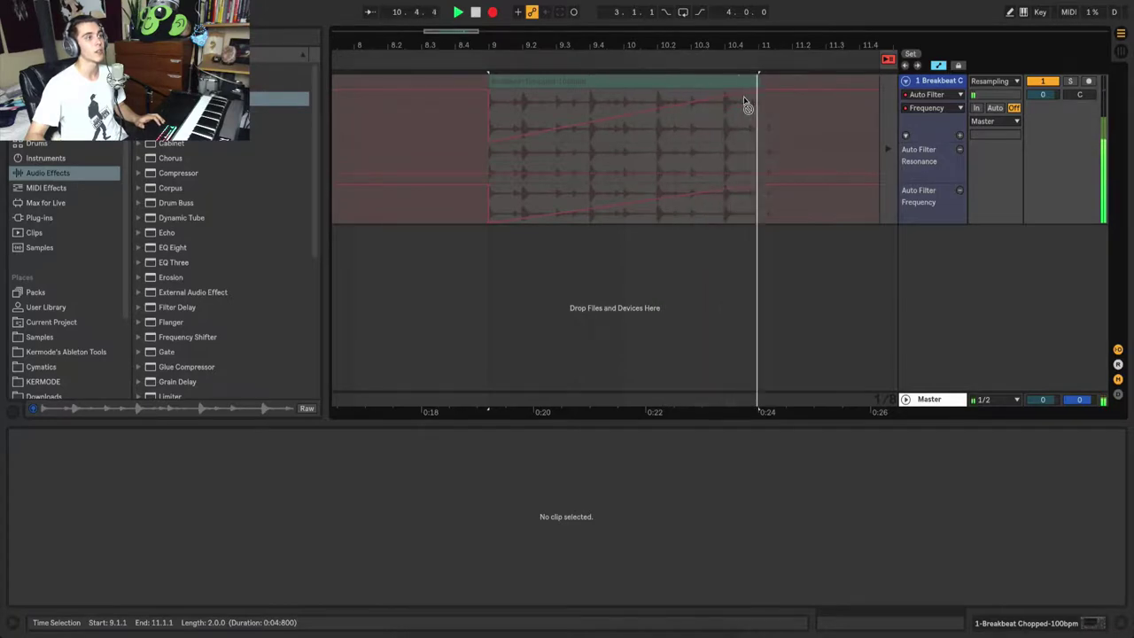
key("space")
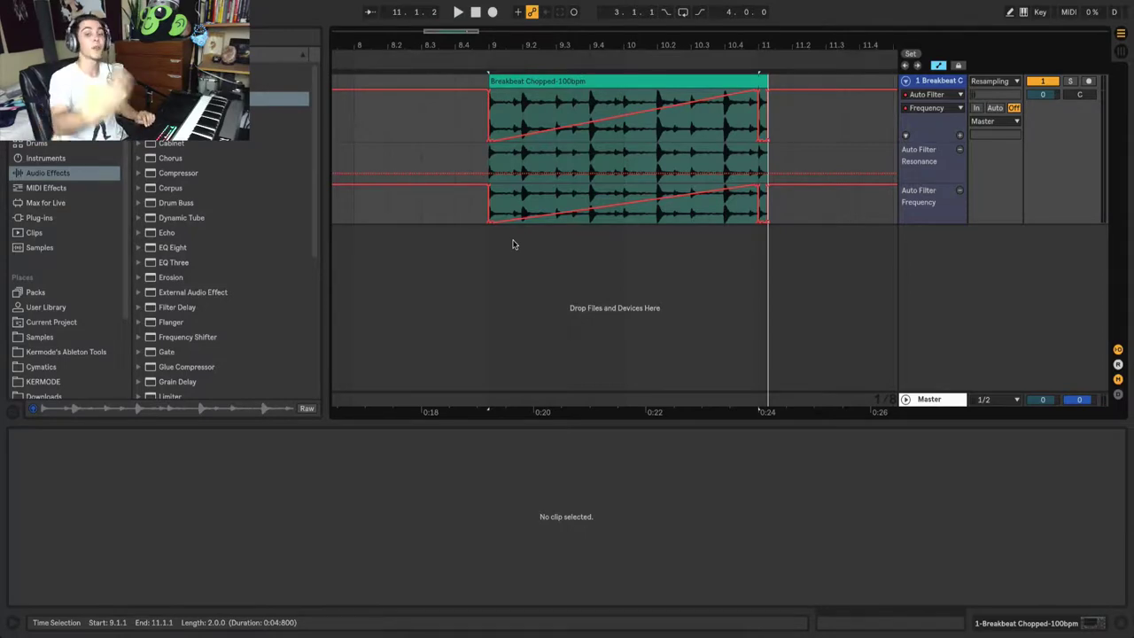
key("Tab")
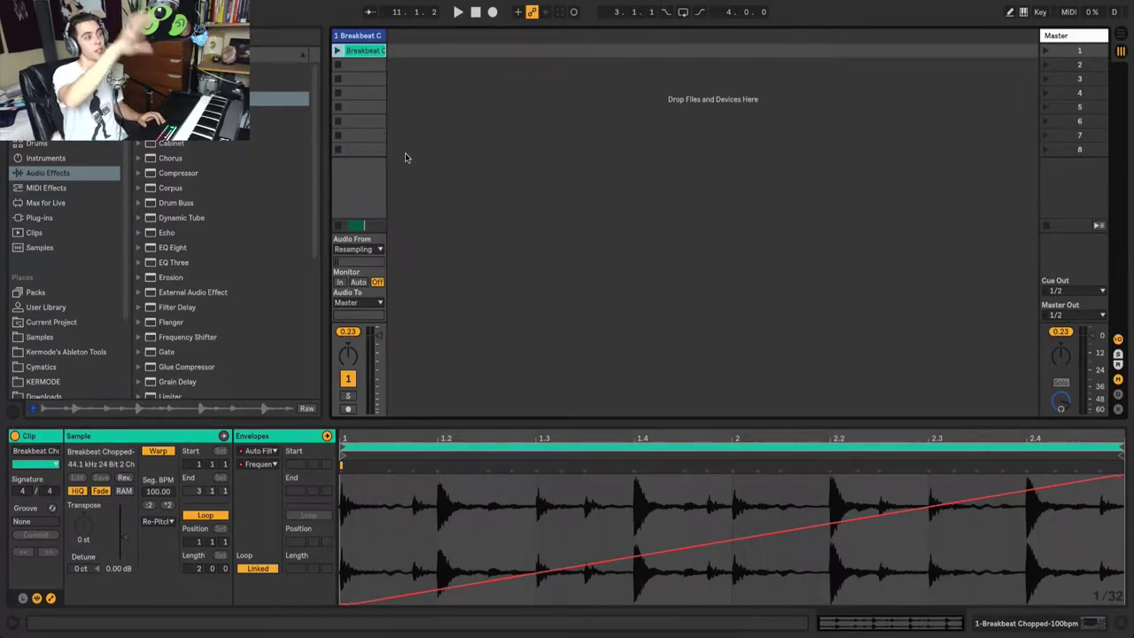
key("Tab")
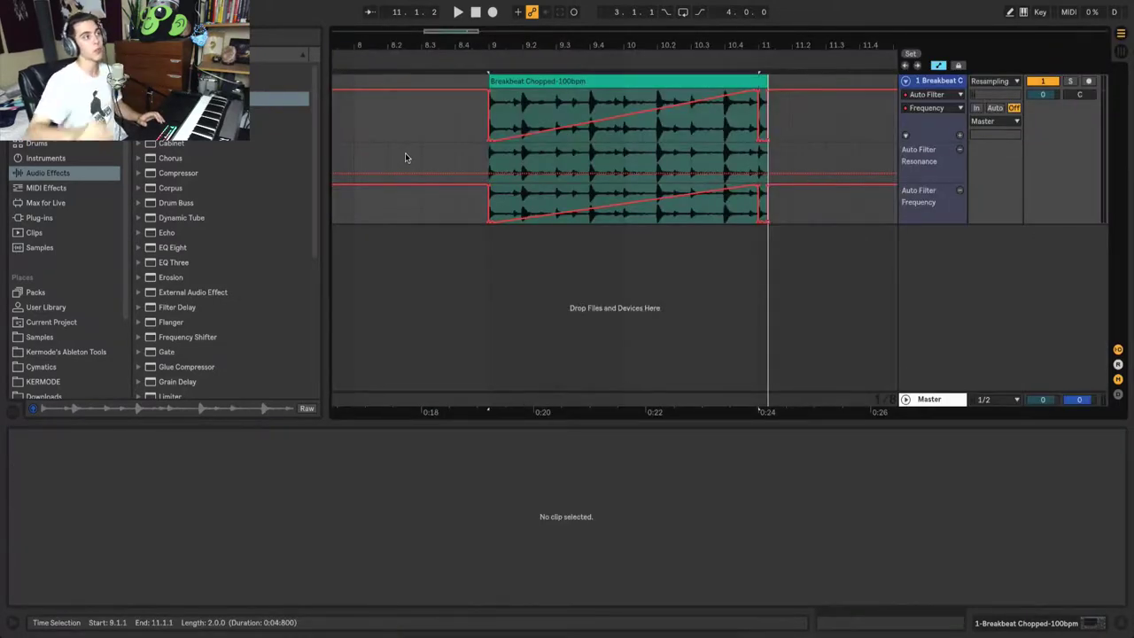